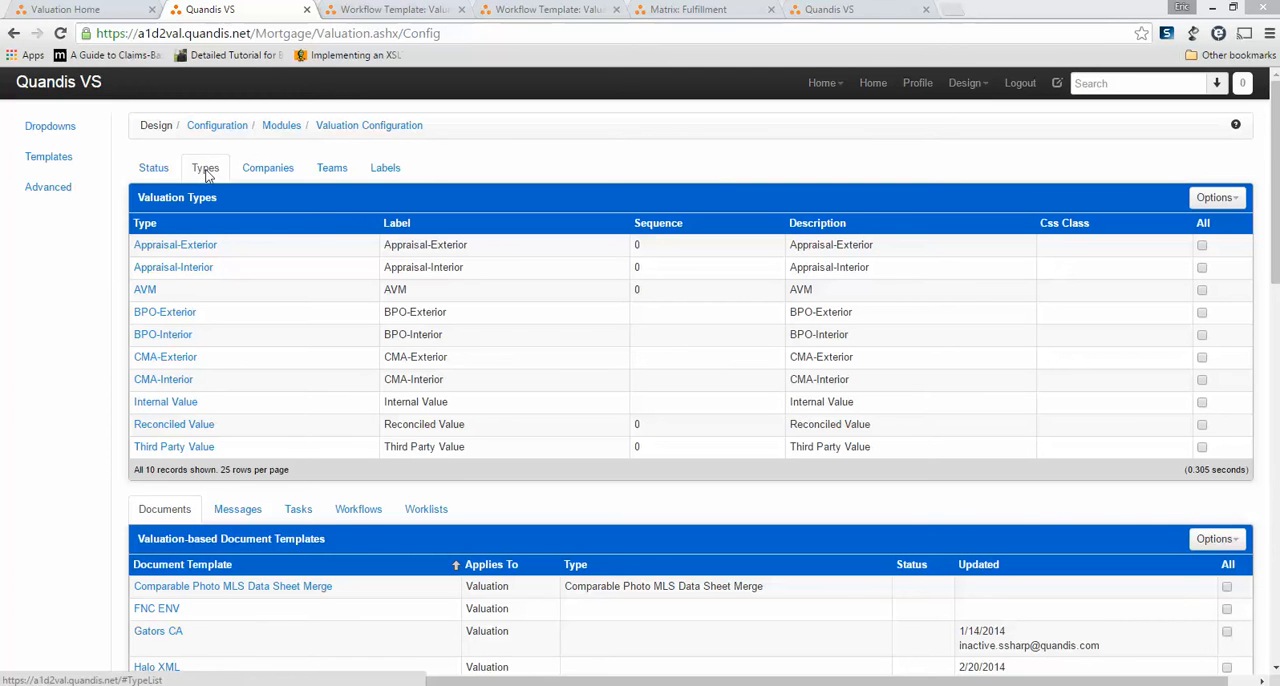
# Add a new valuation type named CMA Flooding with the label CMA Flooding, and save it.
pyautogui.click(1214, 197)
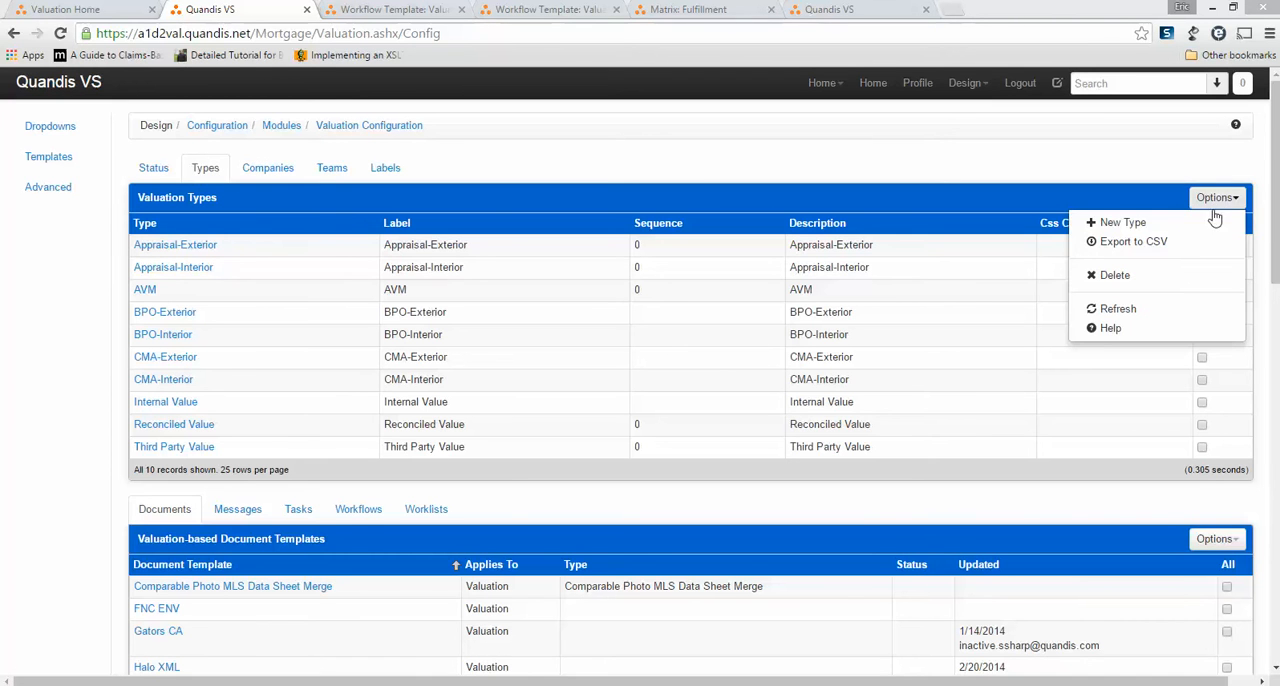
pyautogui.click(1122, 222)
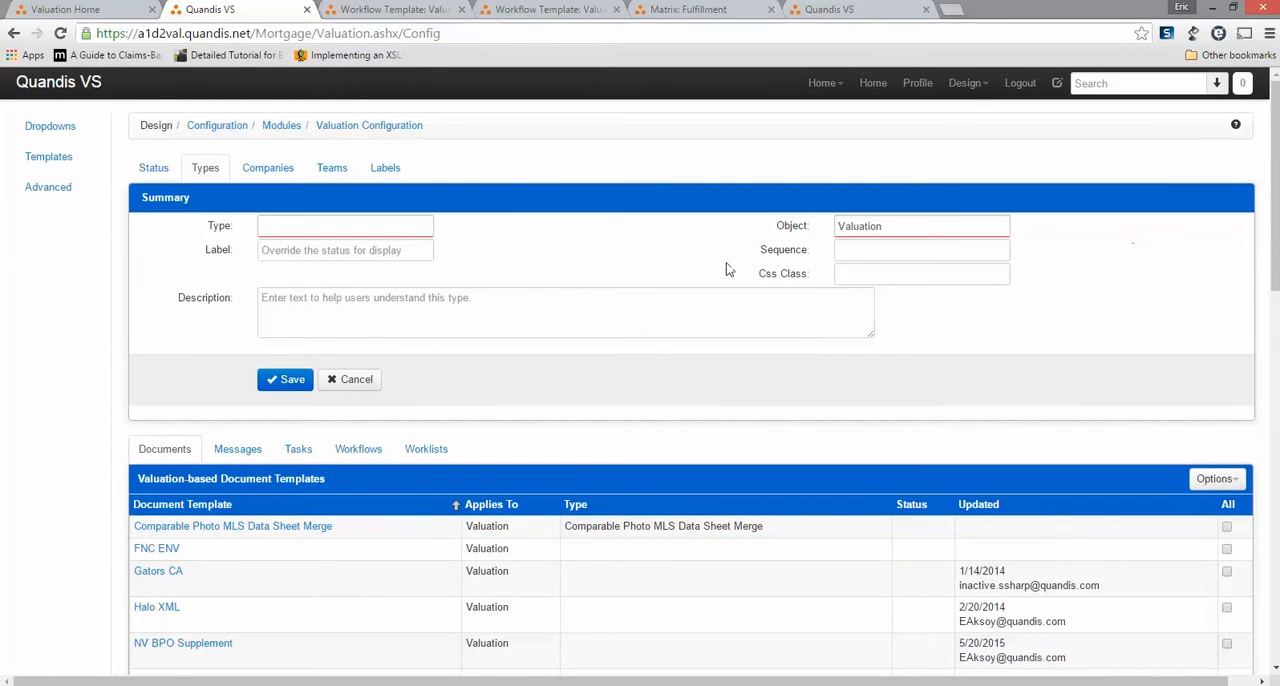
pyautogui.click(305, 227)
pyautogui.write('CM')
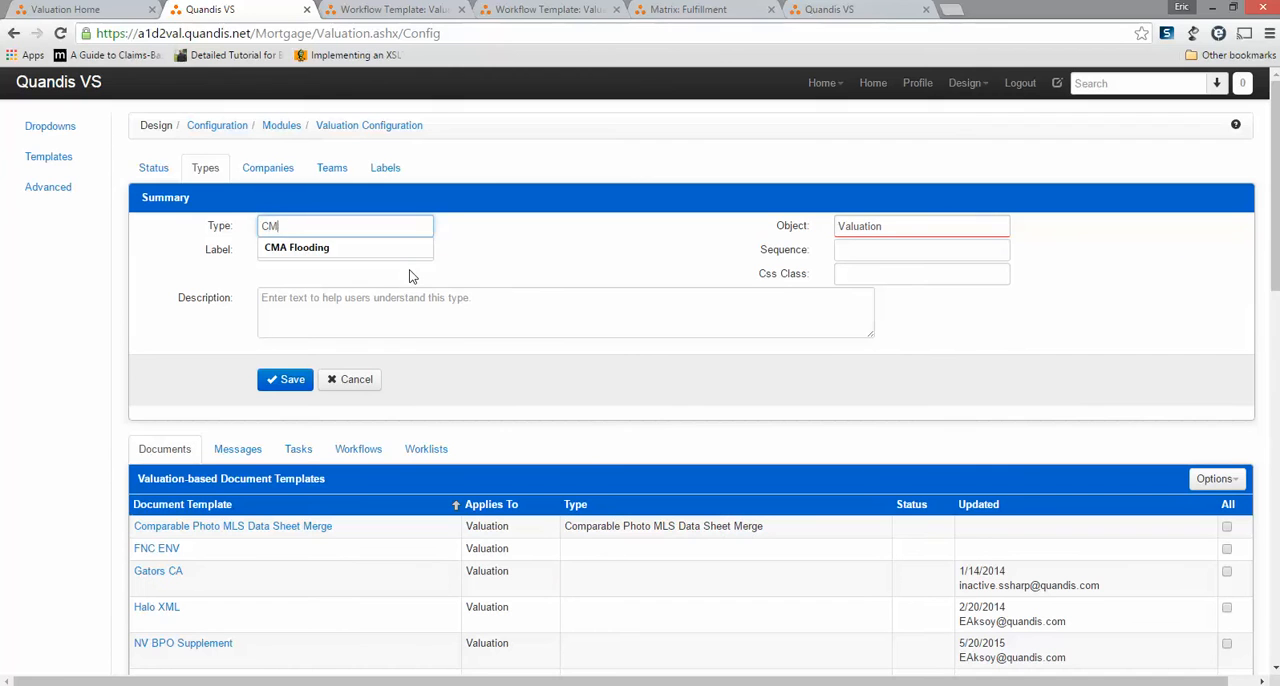
pyautogui.write('A Flooding')
pyautogui.press('Tab')
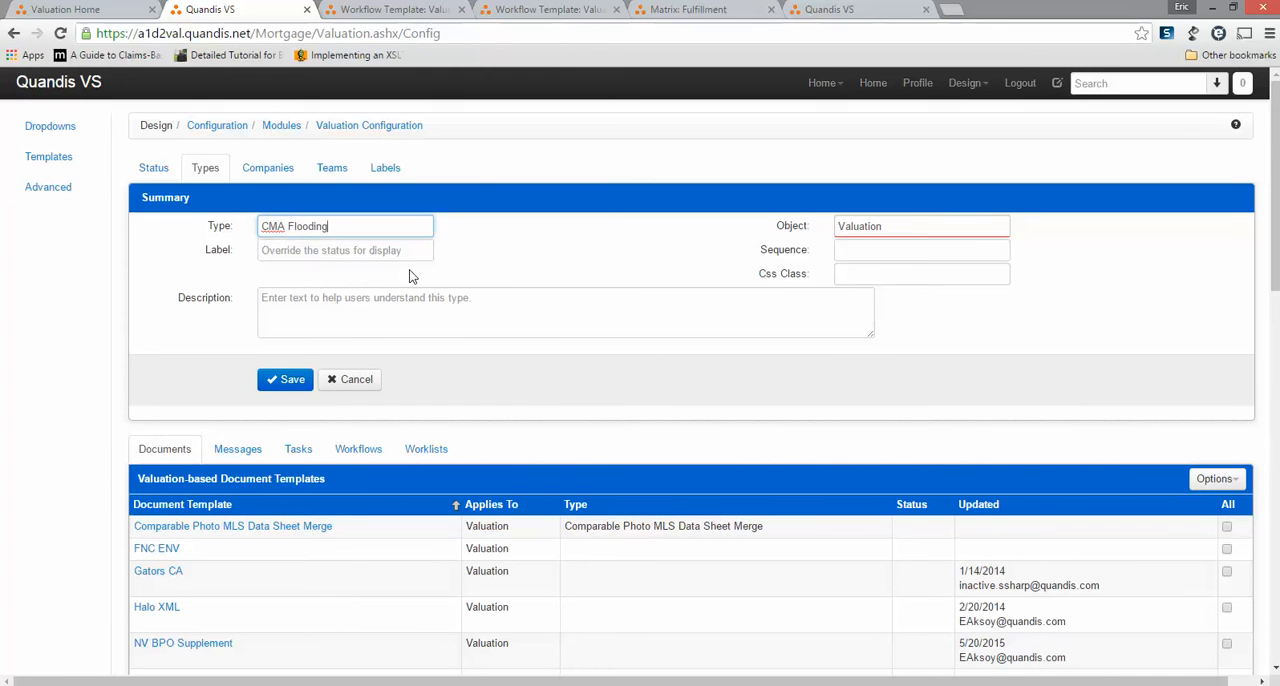
pyautogui.write('CM')
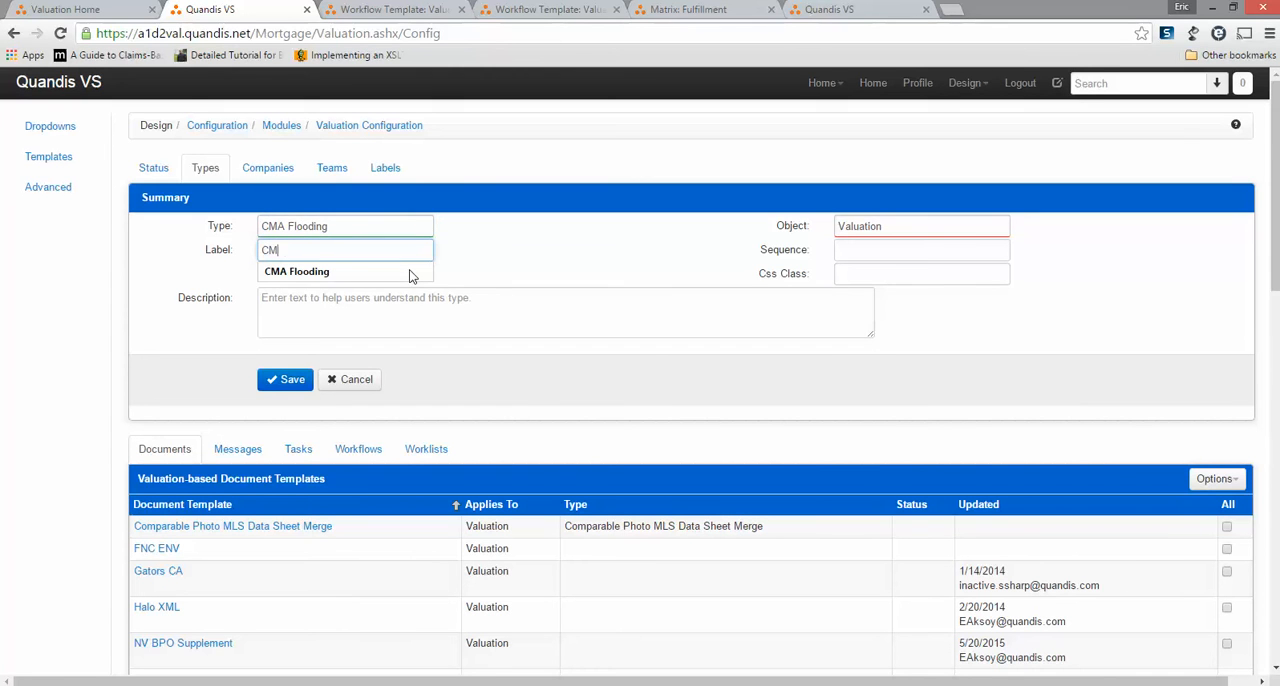
pyautogui.write('A Flooding')
pyautogui.hotkey('ctrl', 'a')
pyautogui.click(282, 380)
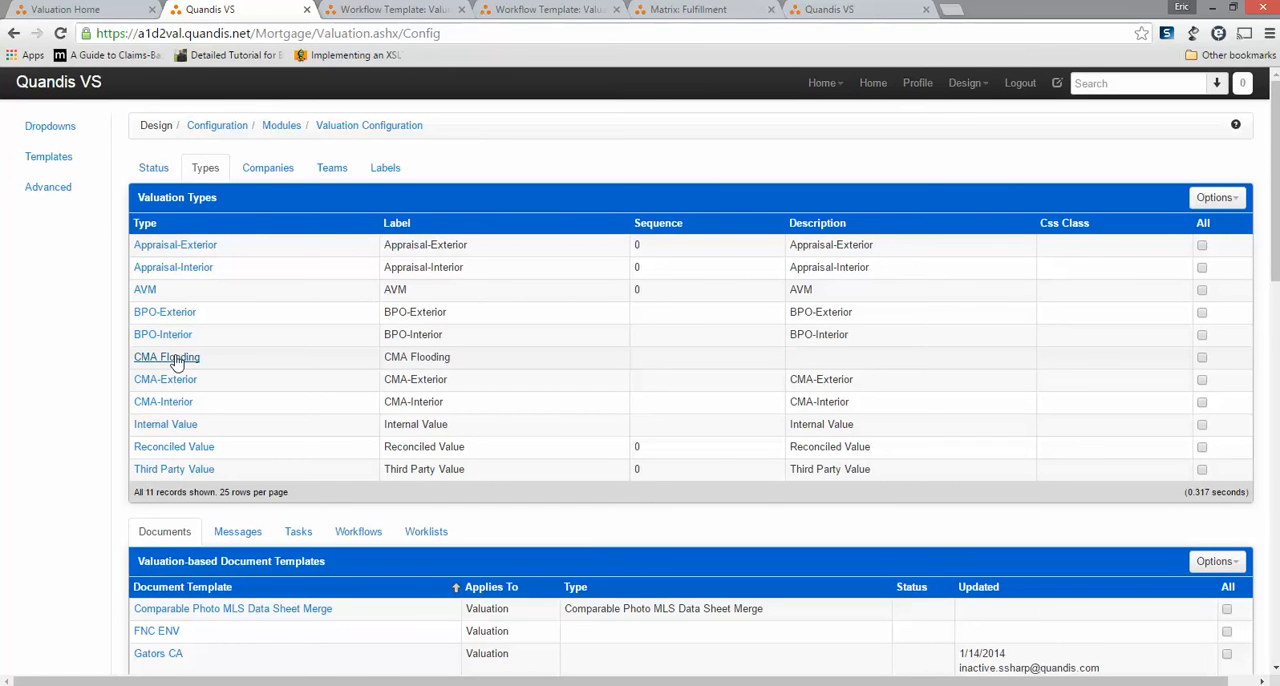
# Copy the Valuation Fulfillment - Broker workflow template to a new template named Valuation Fulfillment - CMA Flooding.
pyautogui.click(396, 15)
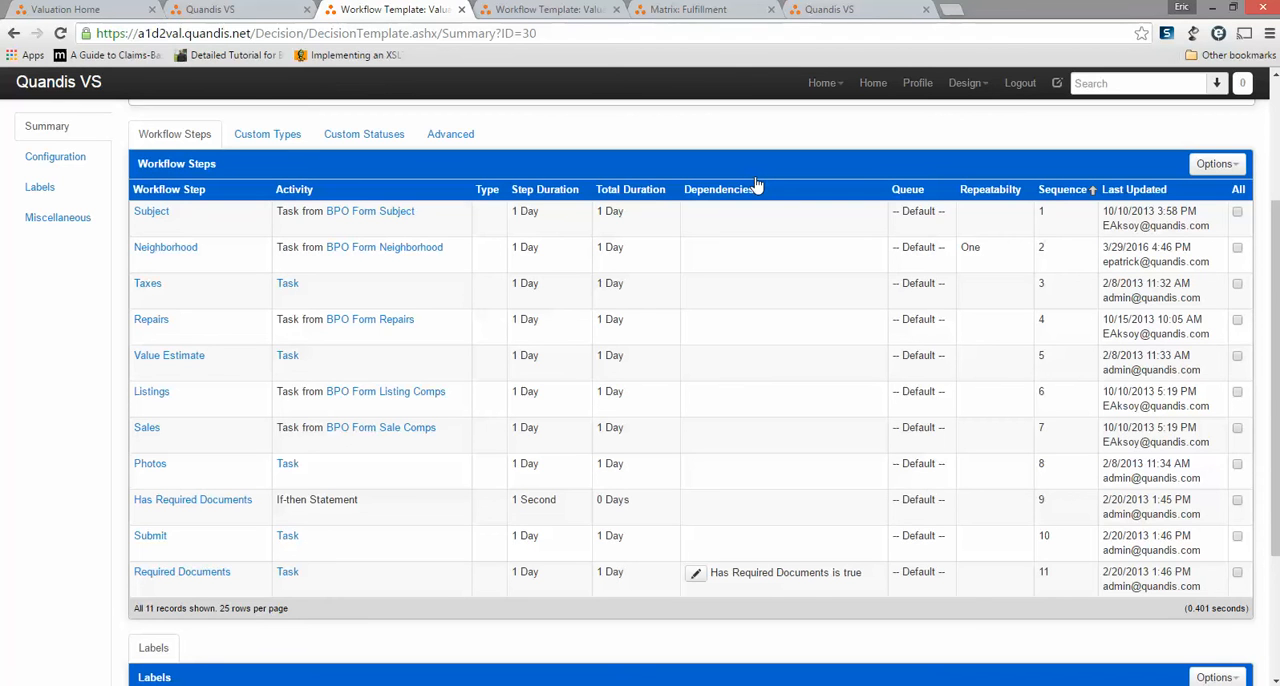
pyautogui.scroll(2, 757, 186)
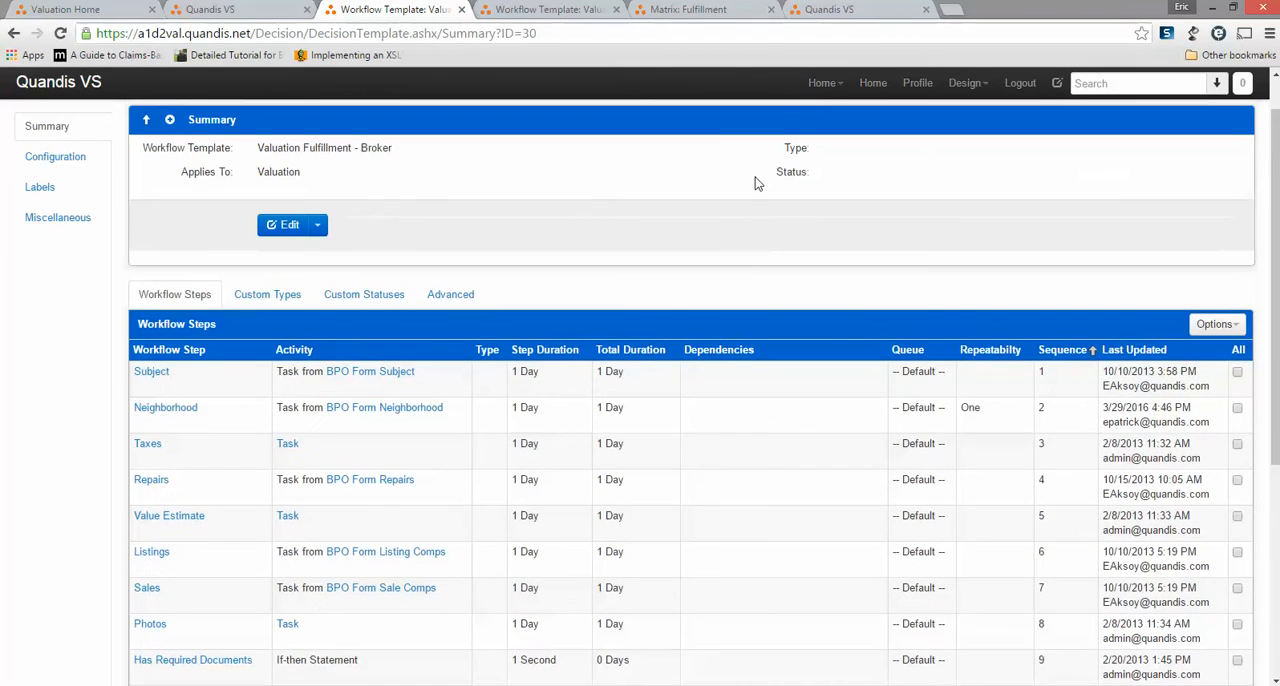
pyautogui.click(318, 226)
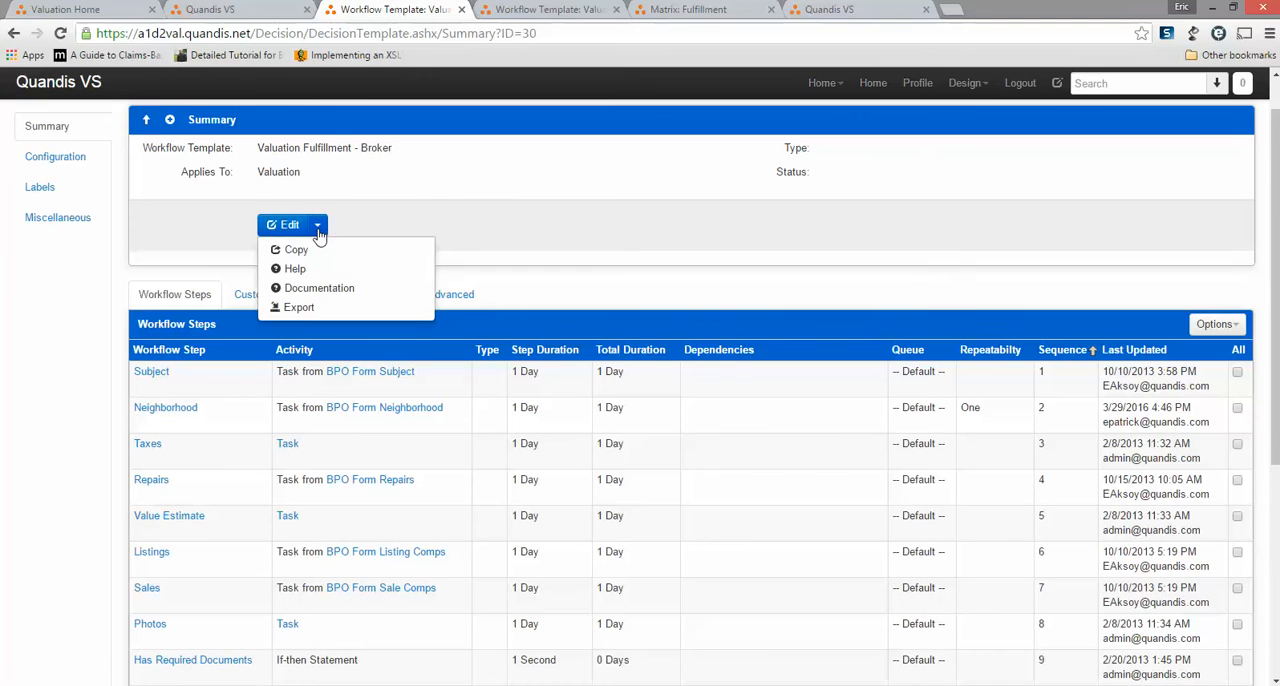
pyautogui.click(495, 174)
pyautogui.scroll(1, 495, 174)
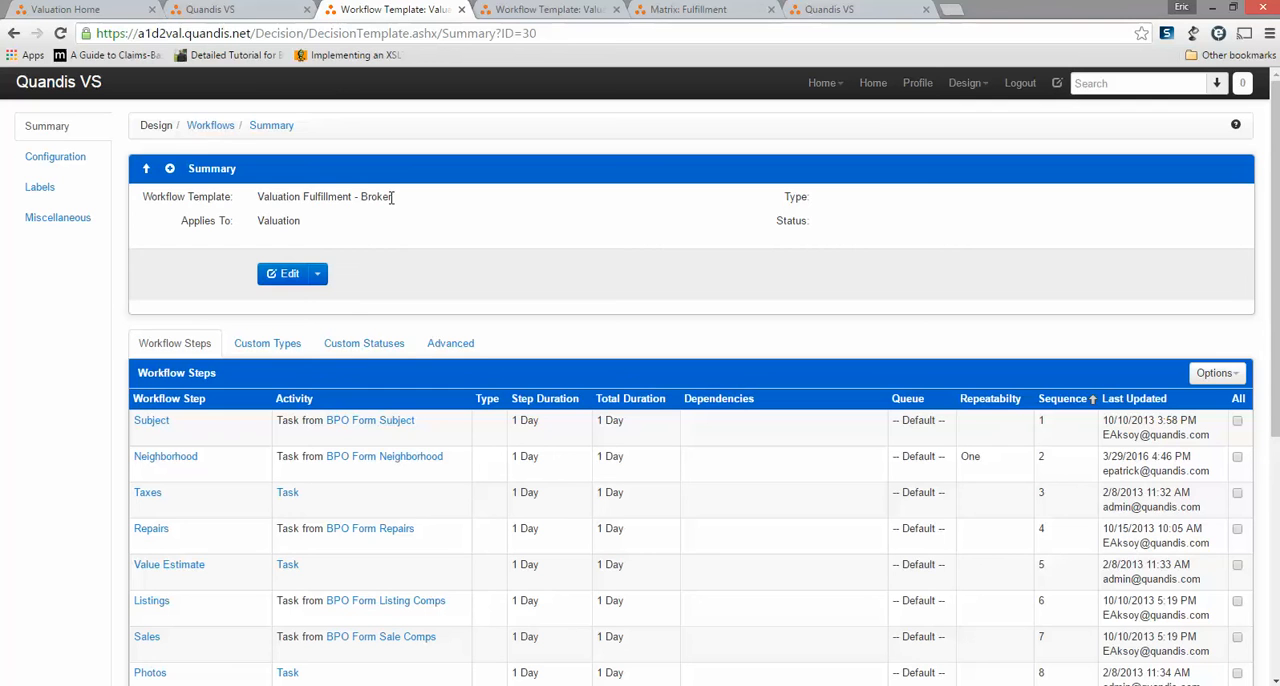
pyautogui.click(318, 276)
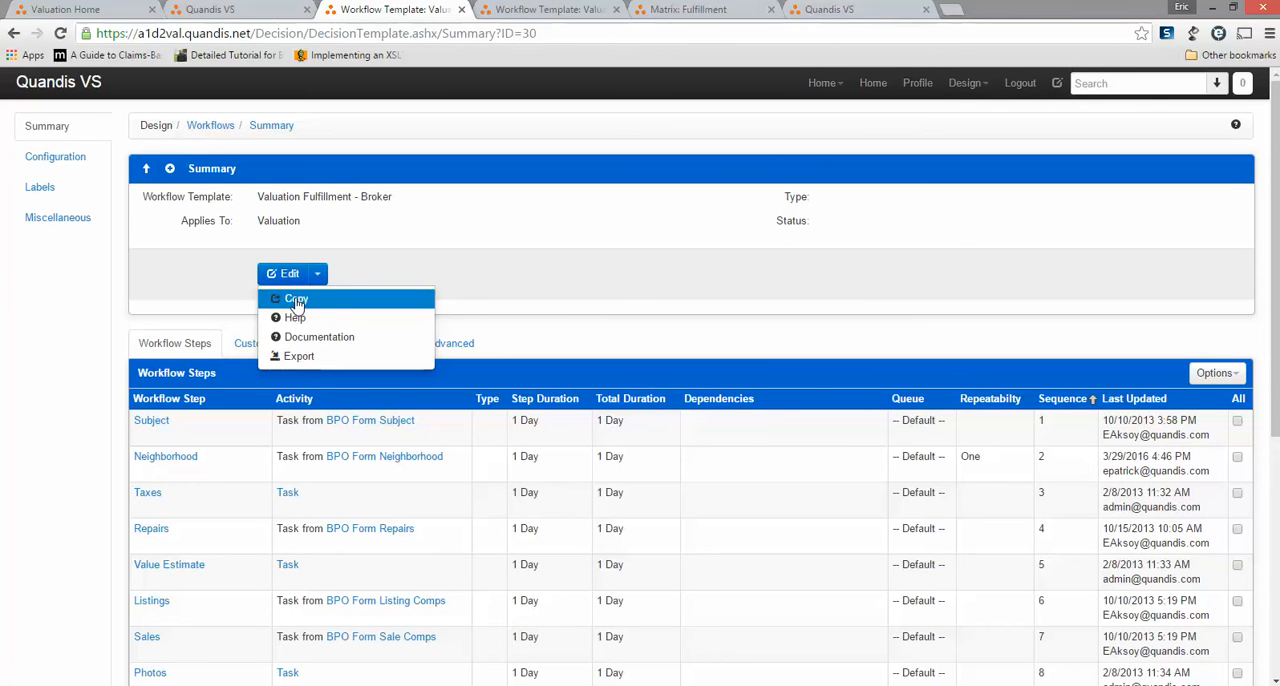
pyautogui.click(296, 299)
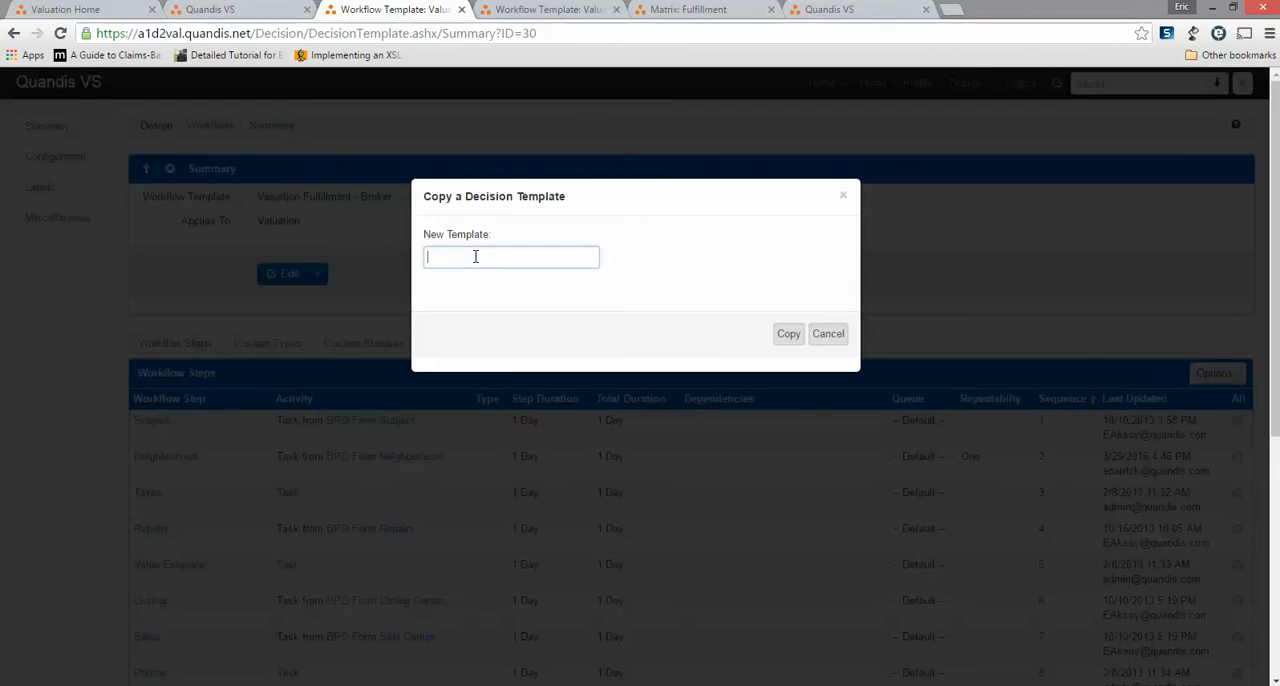
pyautogui.write('Val')
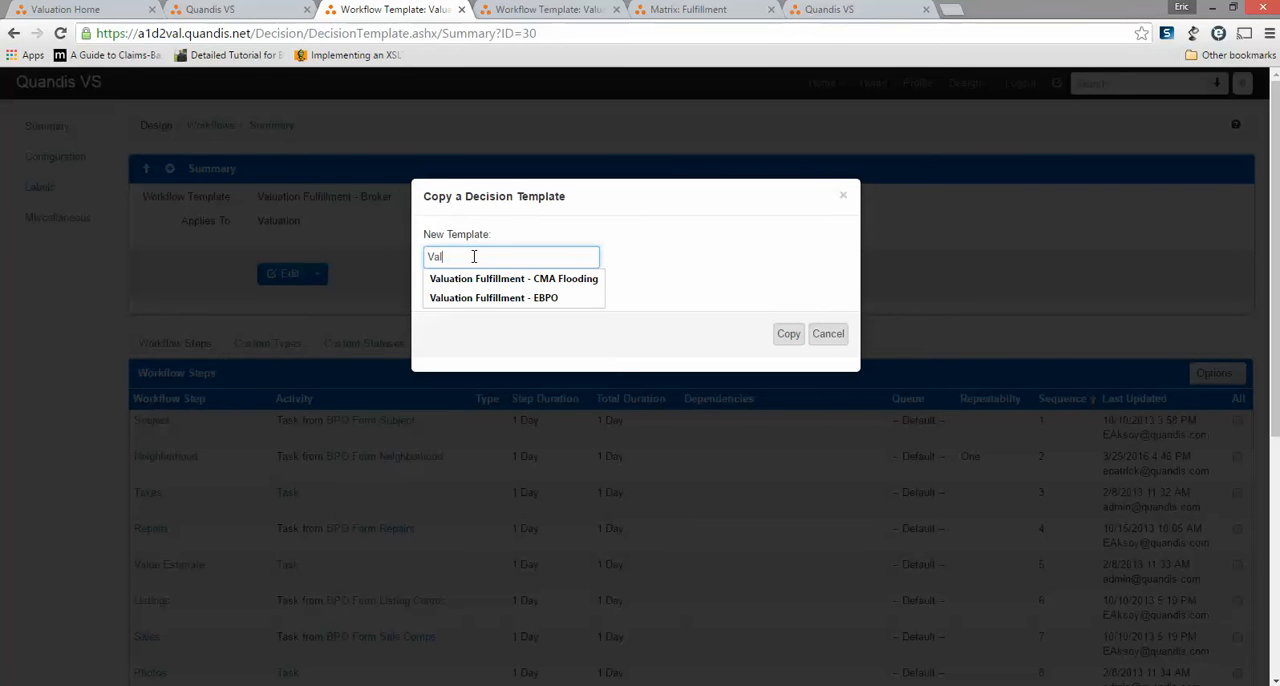
pyautogui.write('uation Fulfillment - CMA Flooding')
pyautogui.press('Tab')
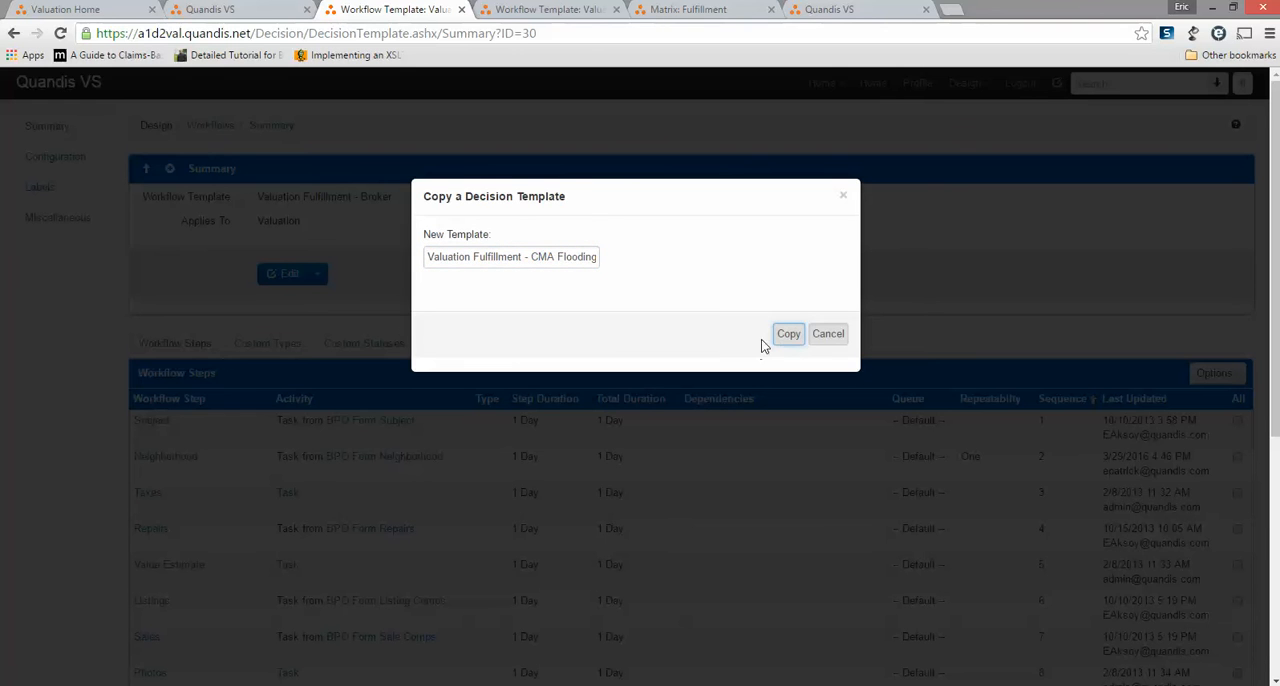
pyautogui.click(789, 335)
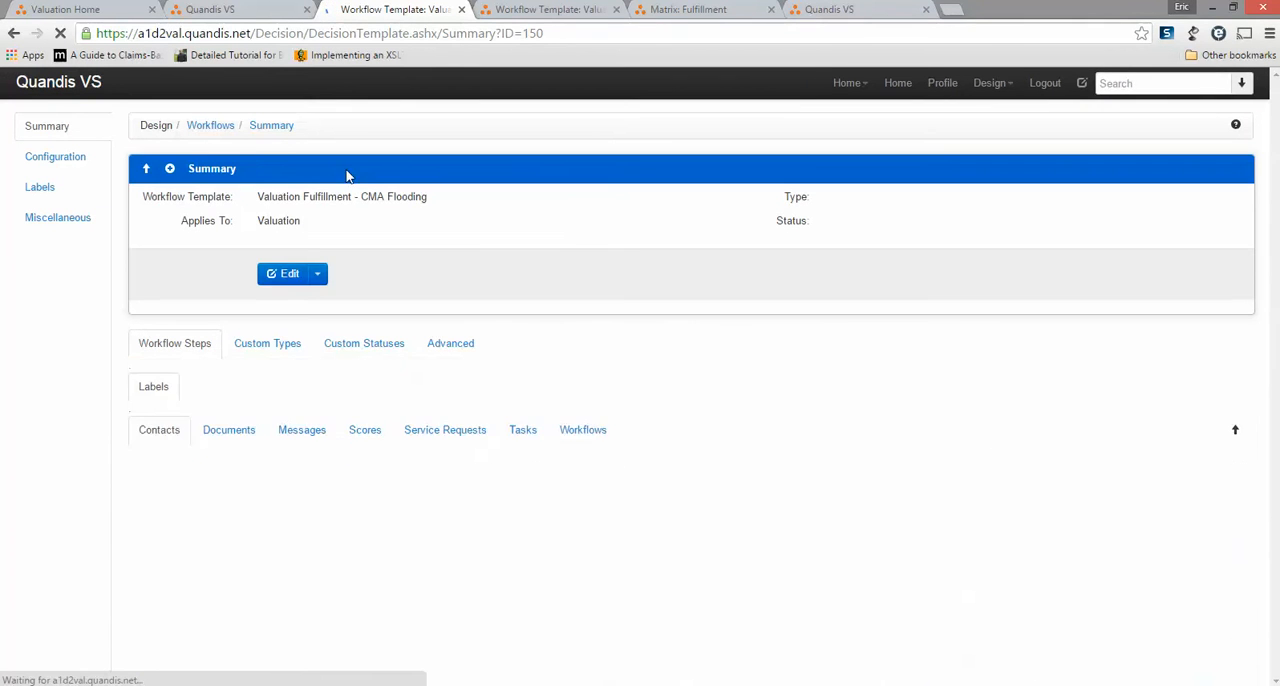
pyautogui.moveTo(259, 198); pyautogui.dragTo(436, 198)
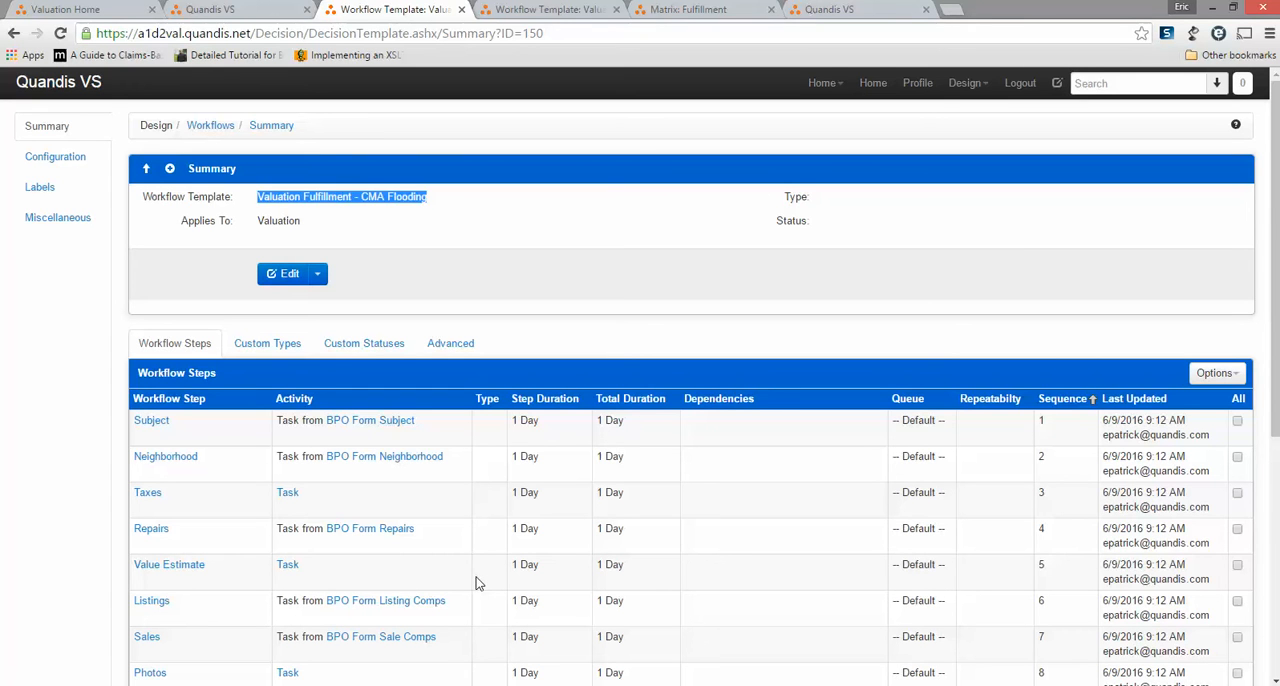
# Delete the Taxes, Repairs and Sales steps from the CMA Flooding workflow template.
pyautogui.scroll(-2, 520, 545)
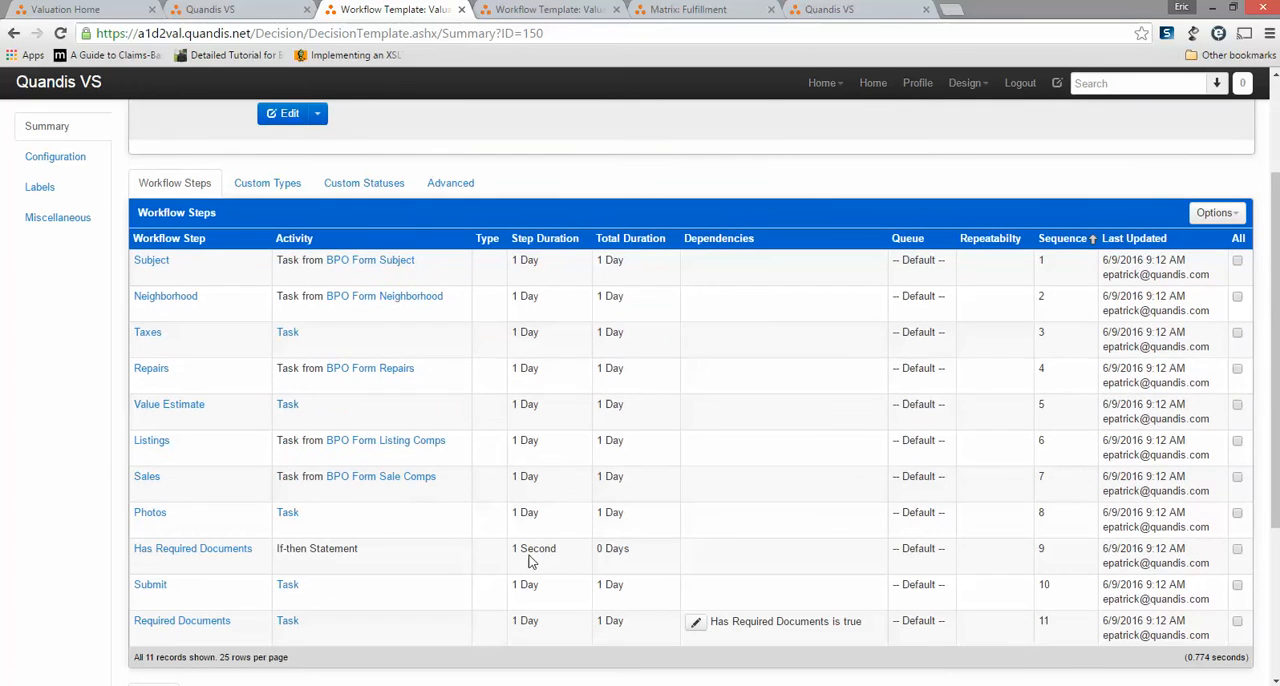
pyautogui.click(249, 337)
pyautogui.click(282, 390)
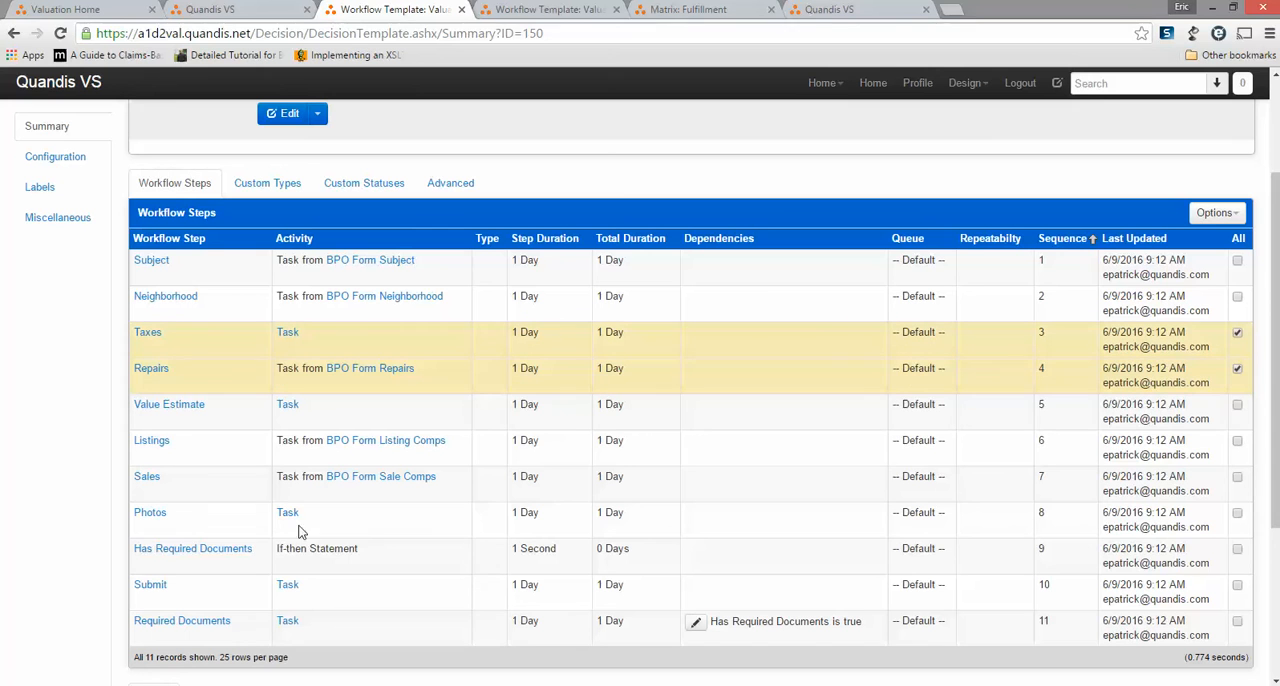
pyautogui.click(223, 481)
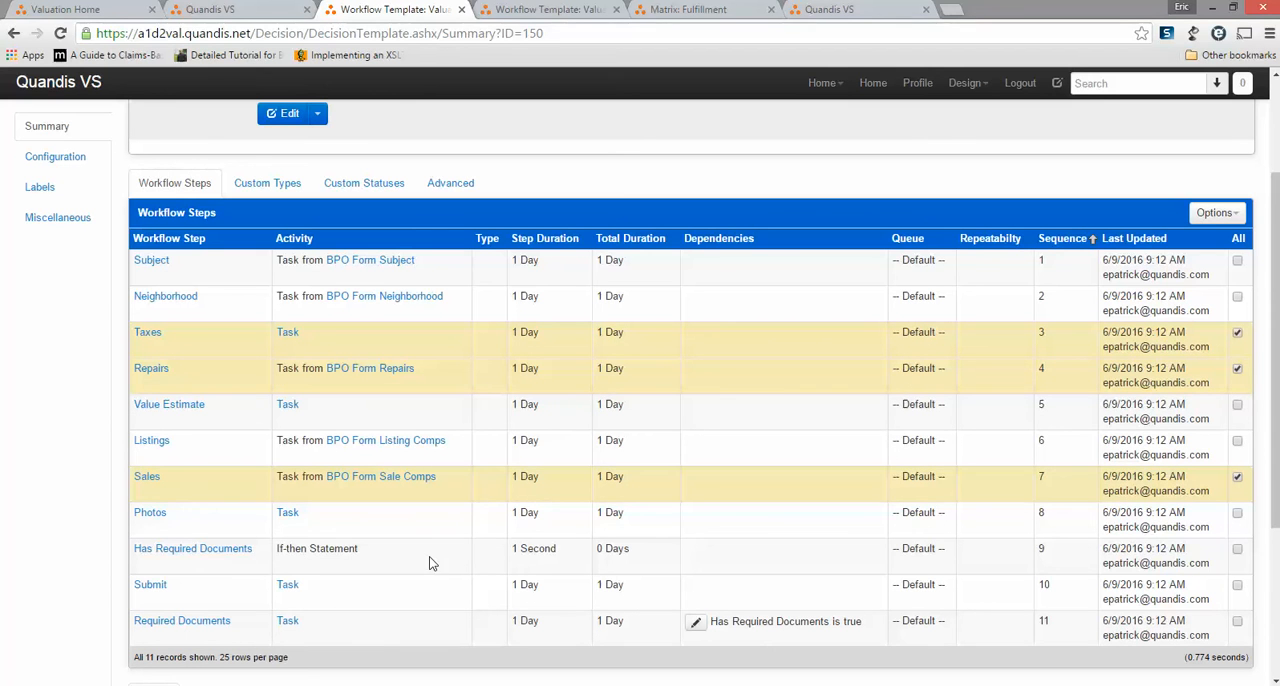
pyautogui.click(1216, 213)
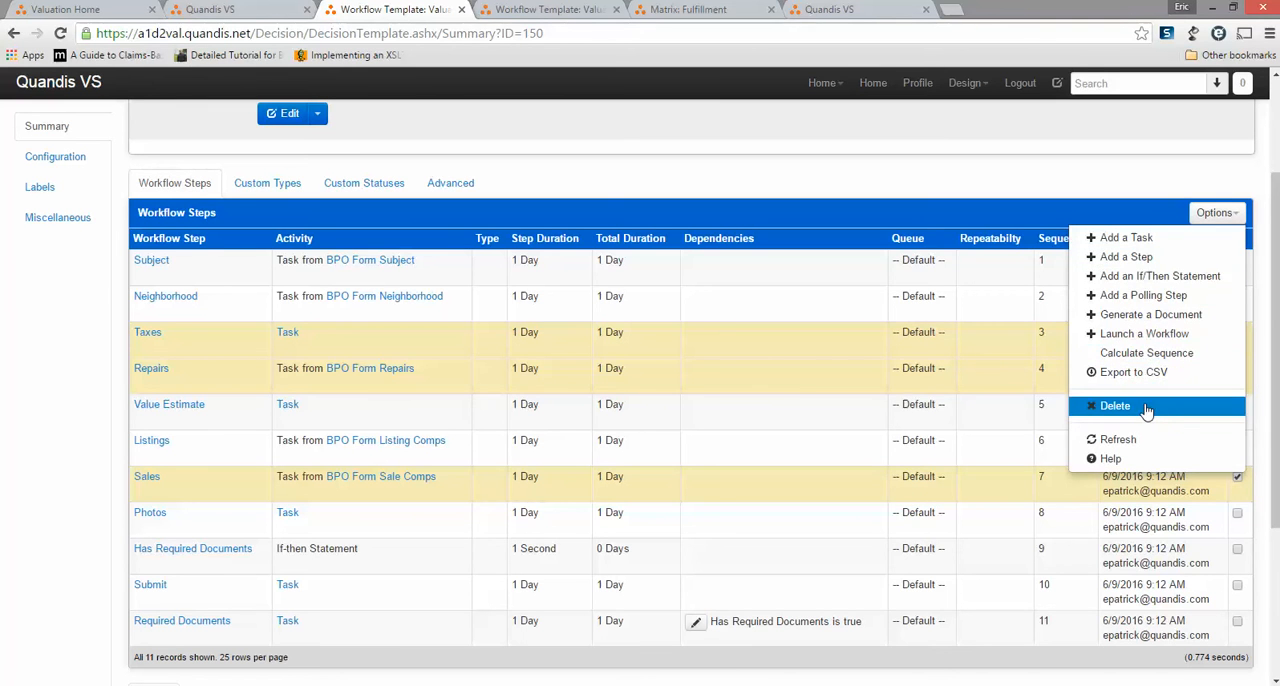
pyautogui.click(677, 420)
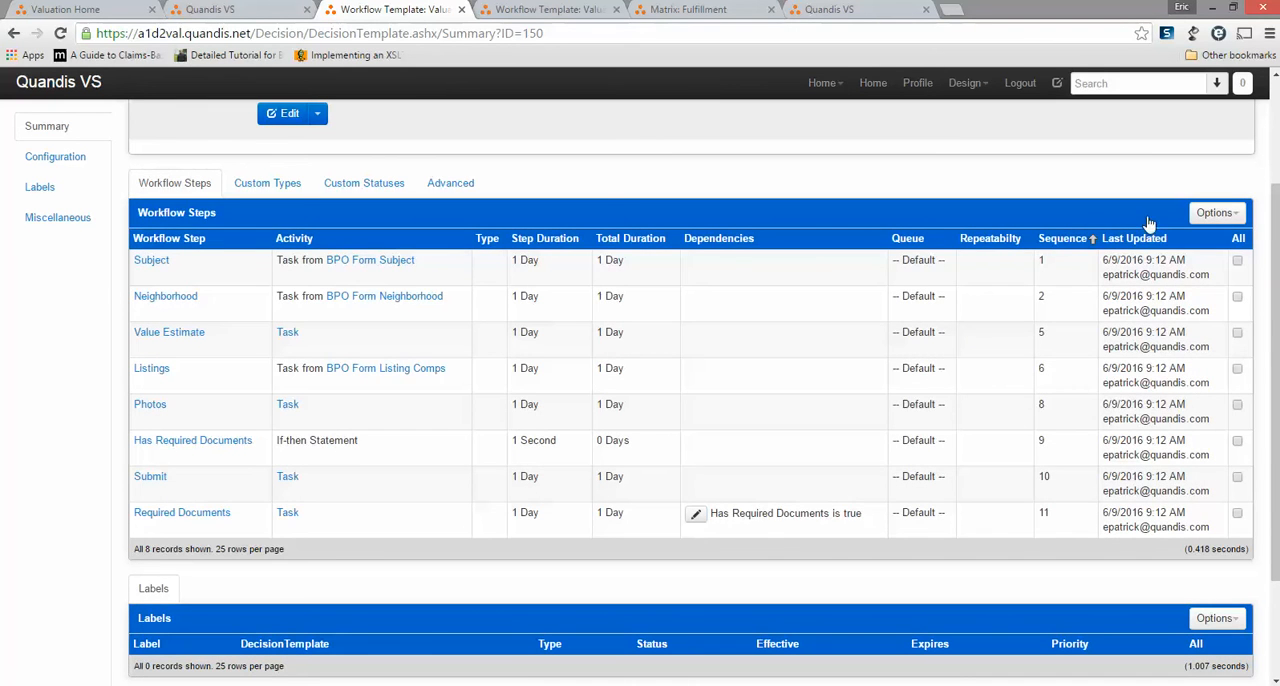
# Add a new task step named Flooding with a duration of 2 days to the workflow, and save it.
pyautogui.click(1230, 214)
pyautogui.click(1210, 213)
pyautogui.click(1218, 214)
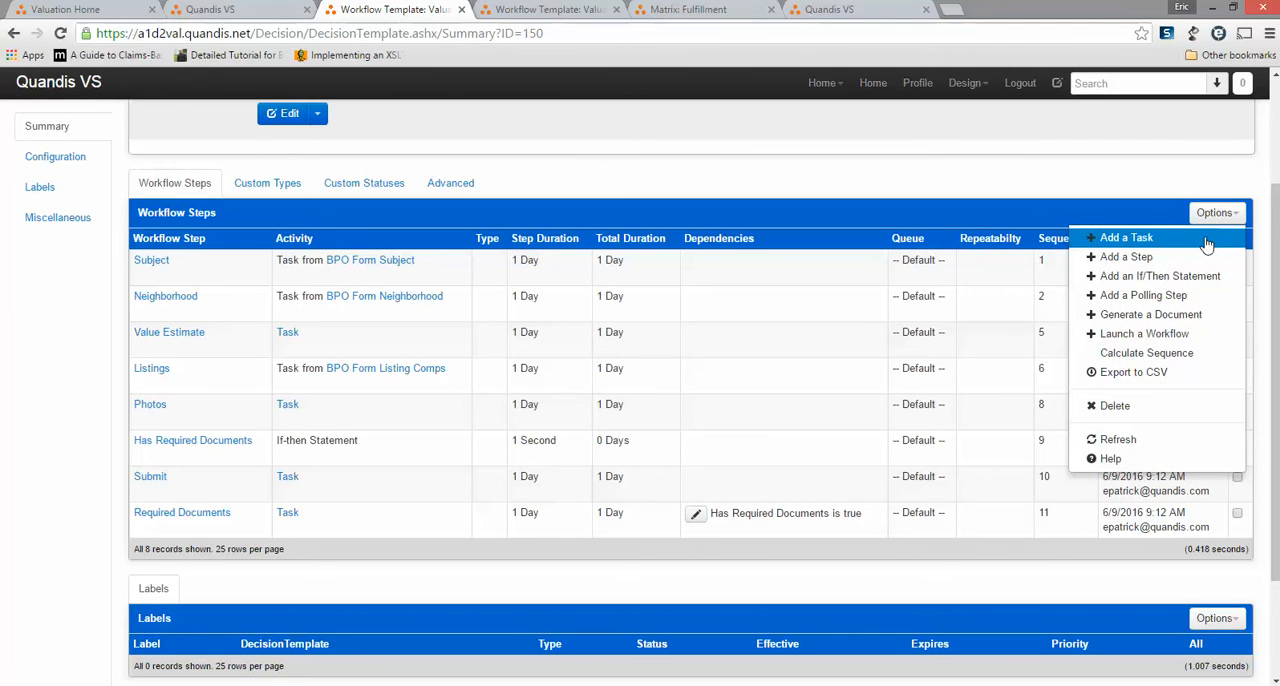
pyautogui.click(1126, 238)
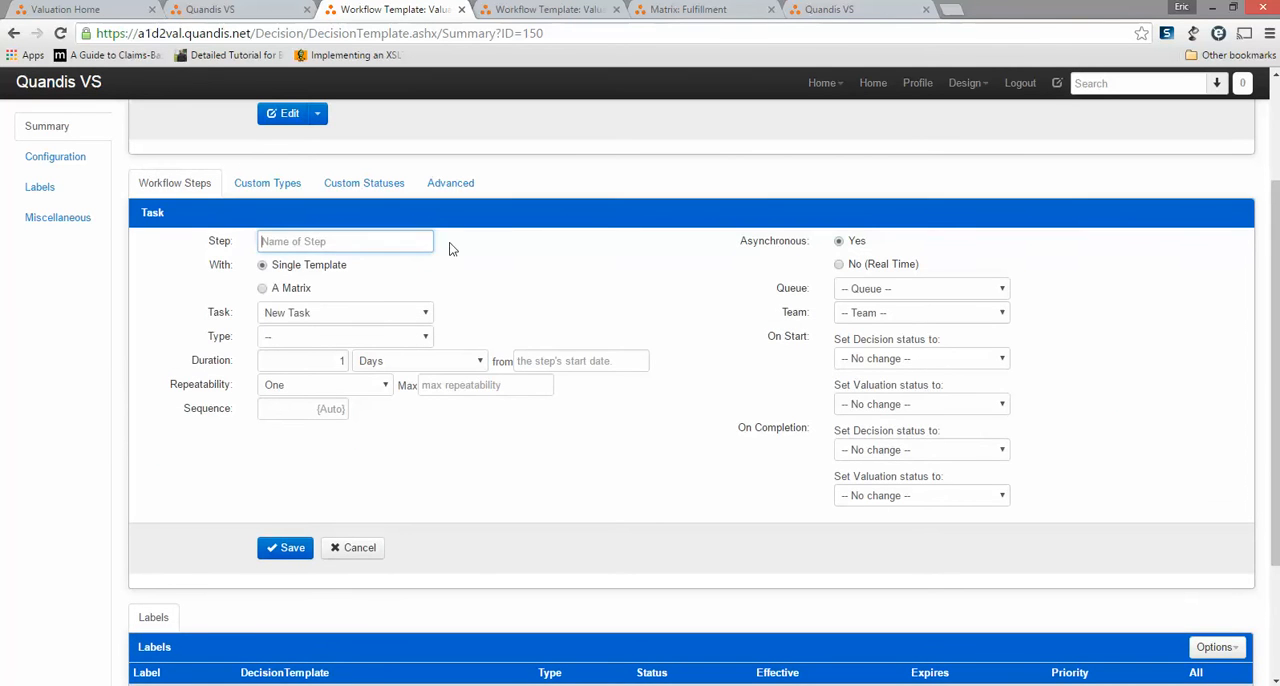
pyautogui.write('Flooding')
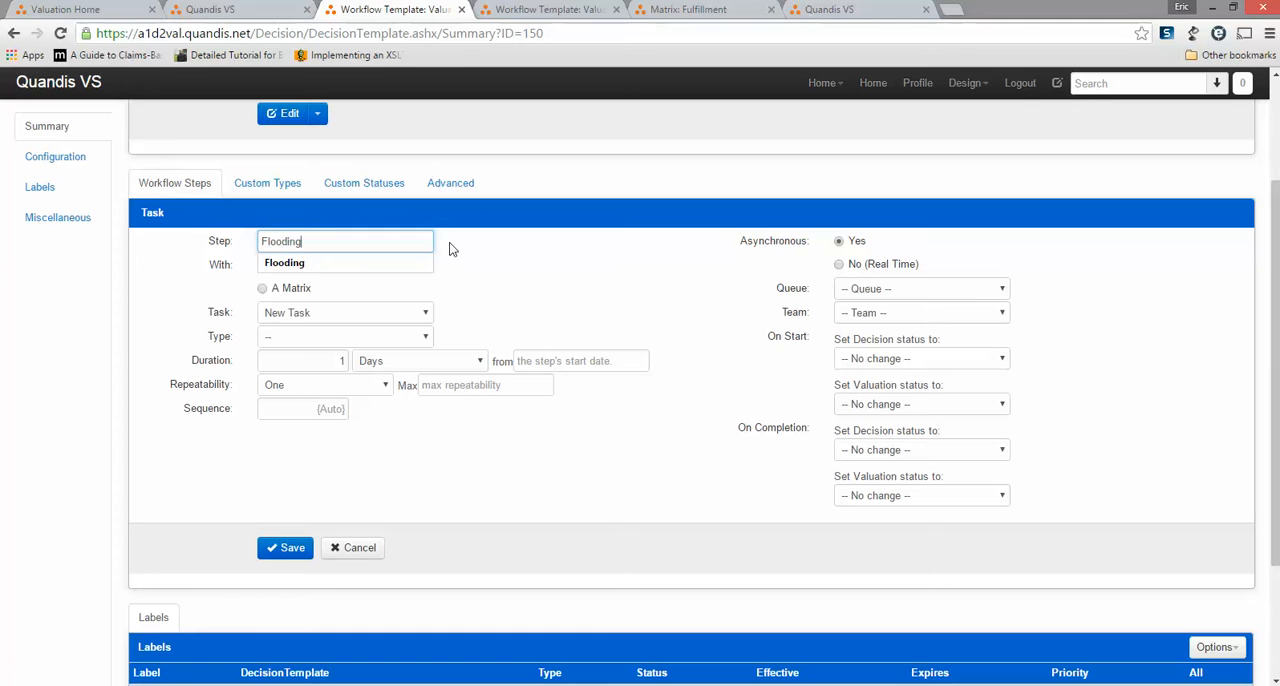
pyautogui.click(450, 249)
pyautogui.click(361, 313)
pyautogui.click(361, 313)
pyautogui.moveTo(316, 361); pyautogui.dragTo(402, 415)
pyautogui.write('2')
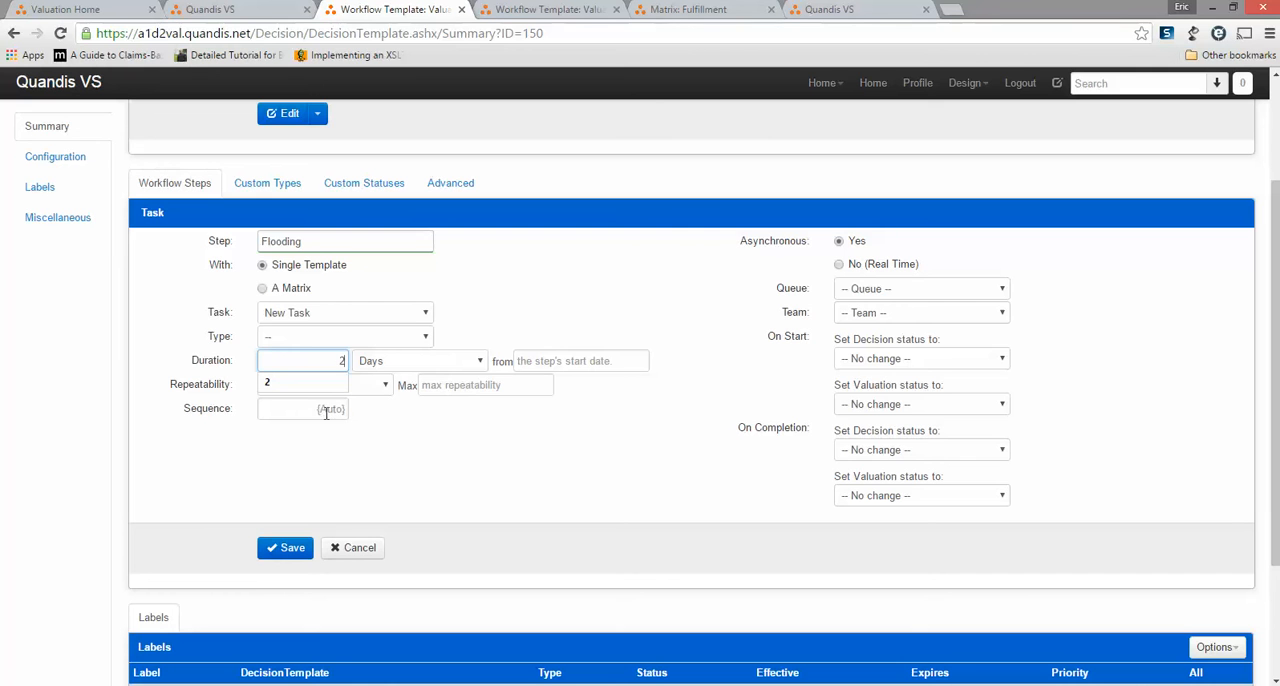
pyautogui.click(283, 548)
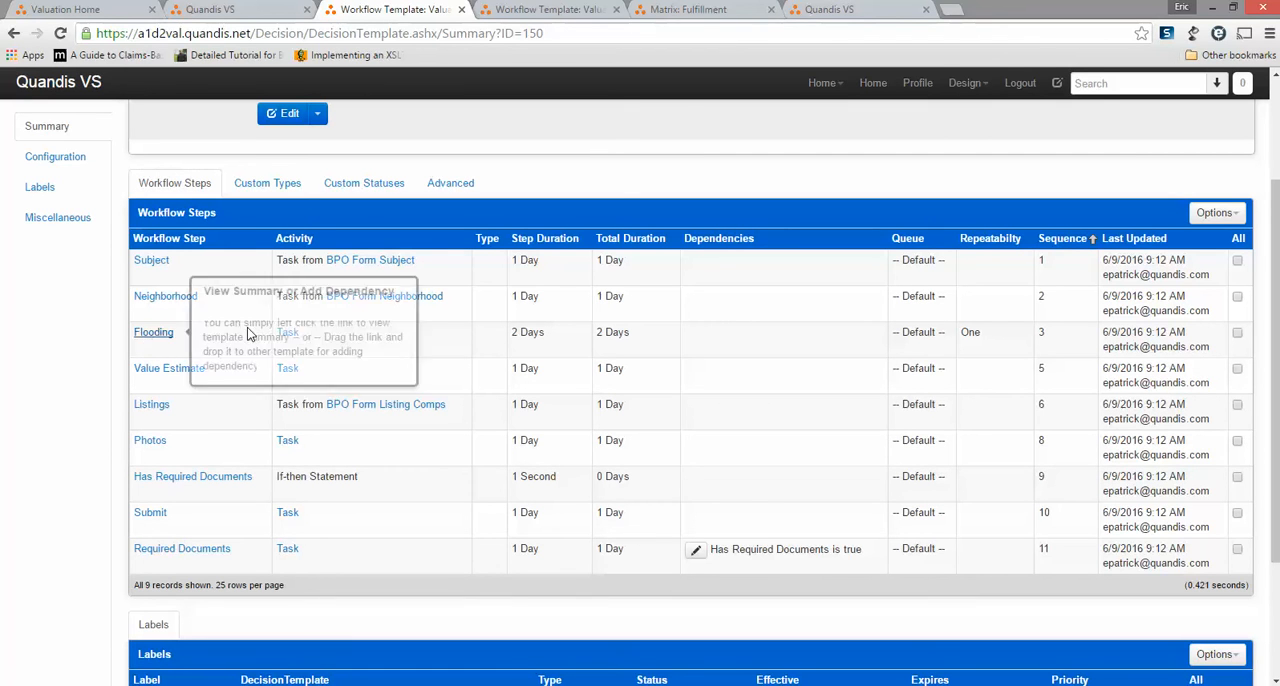
# Start a new question in the Flooding step's task template, named PropertyFloodDamaged and labelled "Subject Damaged By Flooding?".
pyautogui.click(289, 338)
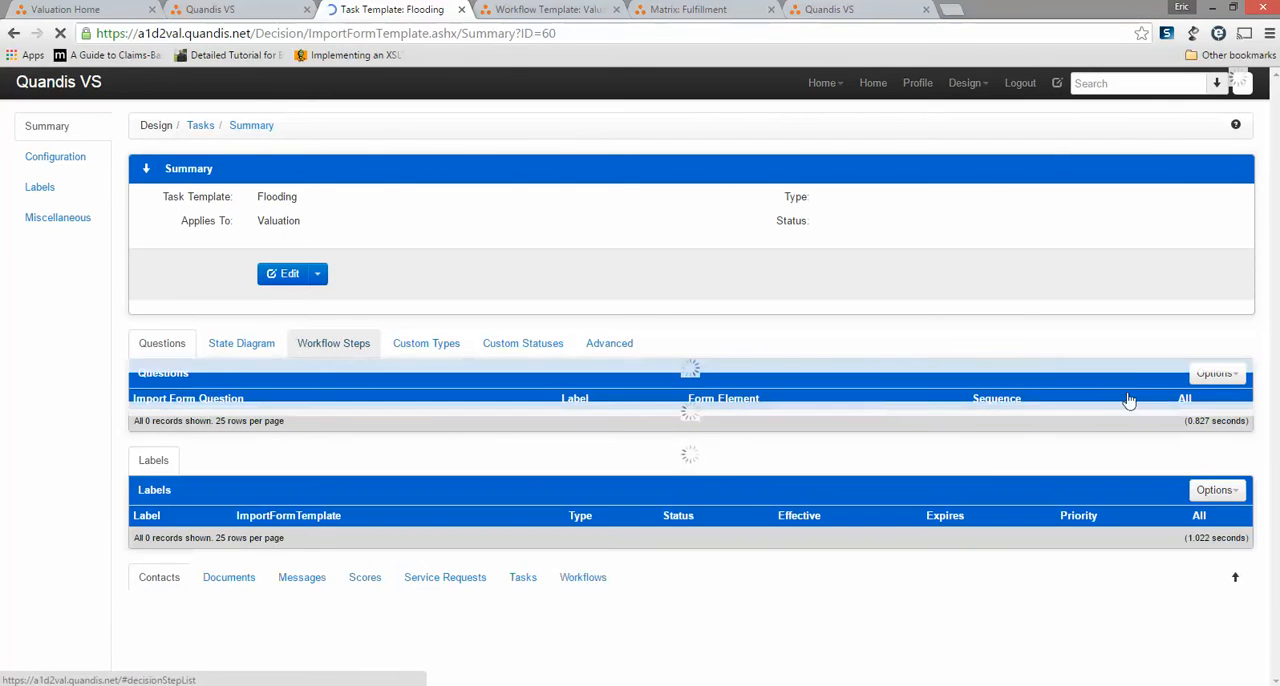
pyautogui.click(1220, 376)
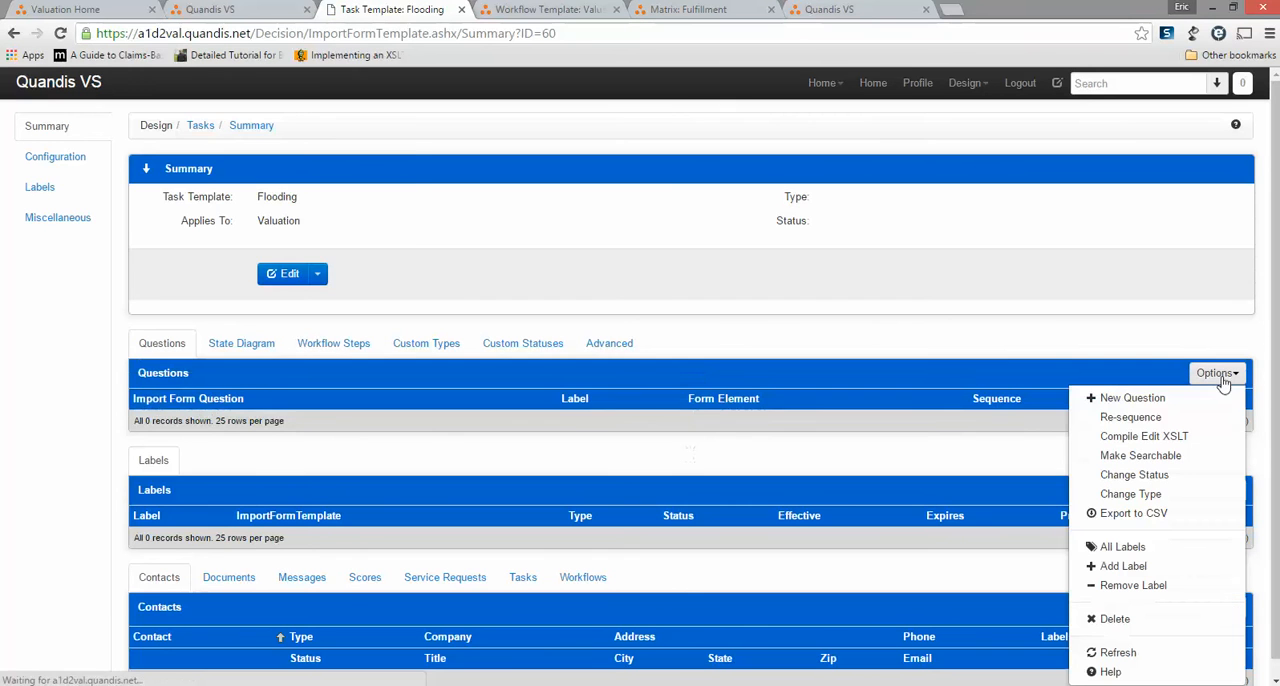
pyautogui.click(1147, 402)
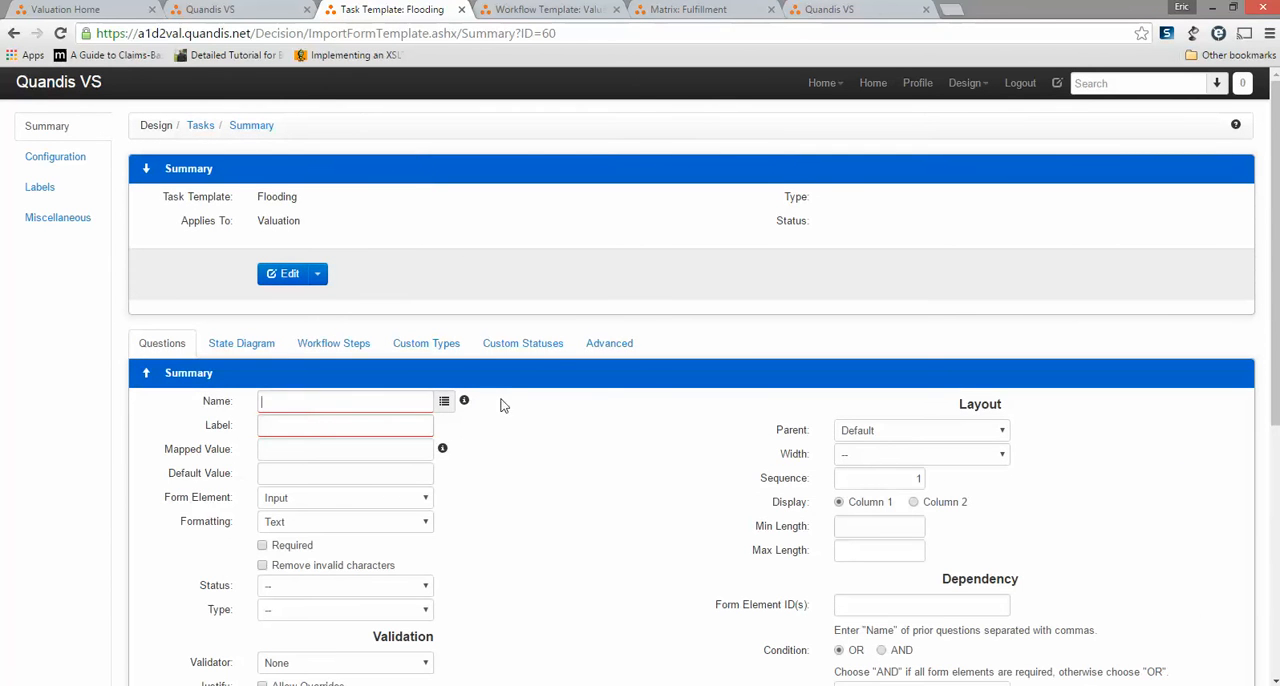
pyautogui.write('Property')
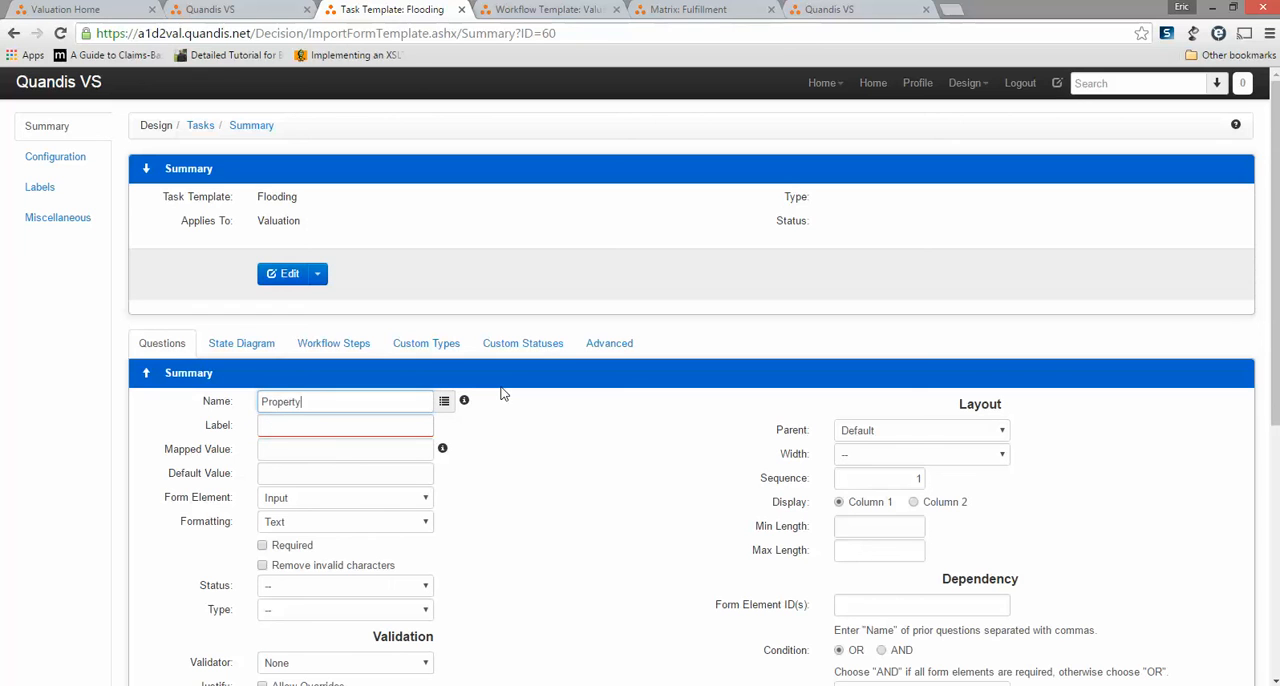
pyautogui.write('Floo')
pyautogui.write('dDamanage')
pyautogui.press('BackSpace')
pyautogui.press('BackSpace')
pyautogui.write('ged')
pyautogui.press('Tab')
pyautogui.write('S')
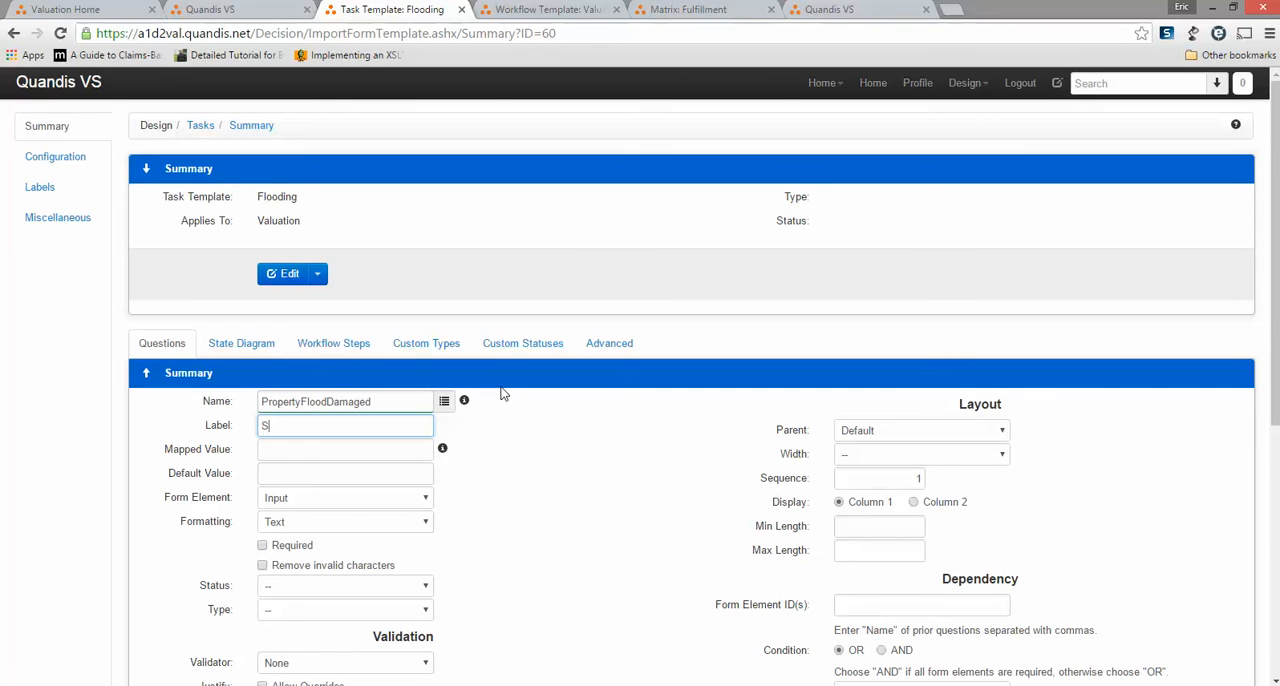
pyautogui.write('ubject Dam')
pyautogui.press('BackSpace')
pyautogui.write('amanage')
pyautogui.write('d By Flooding?')
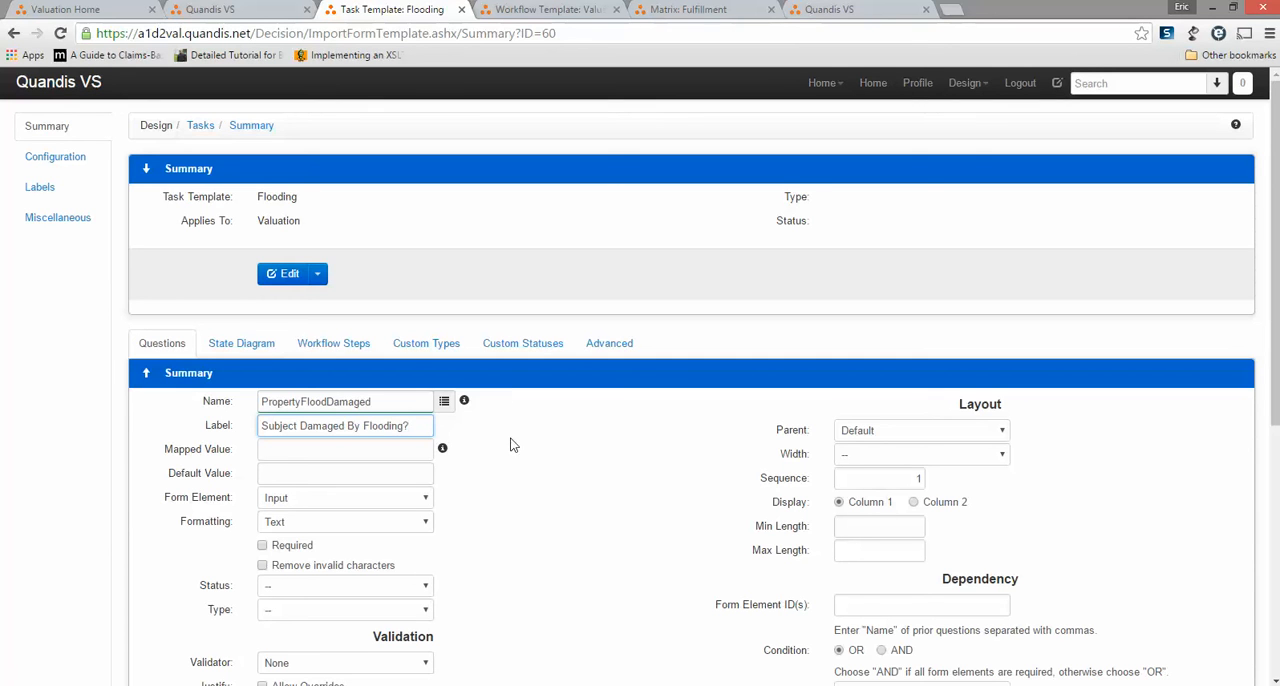
# Set the question's form element to Radio Buttons with the enumeration values Yes and No.
pyautogui.scroll(-2, 512, 444)
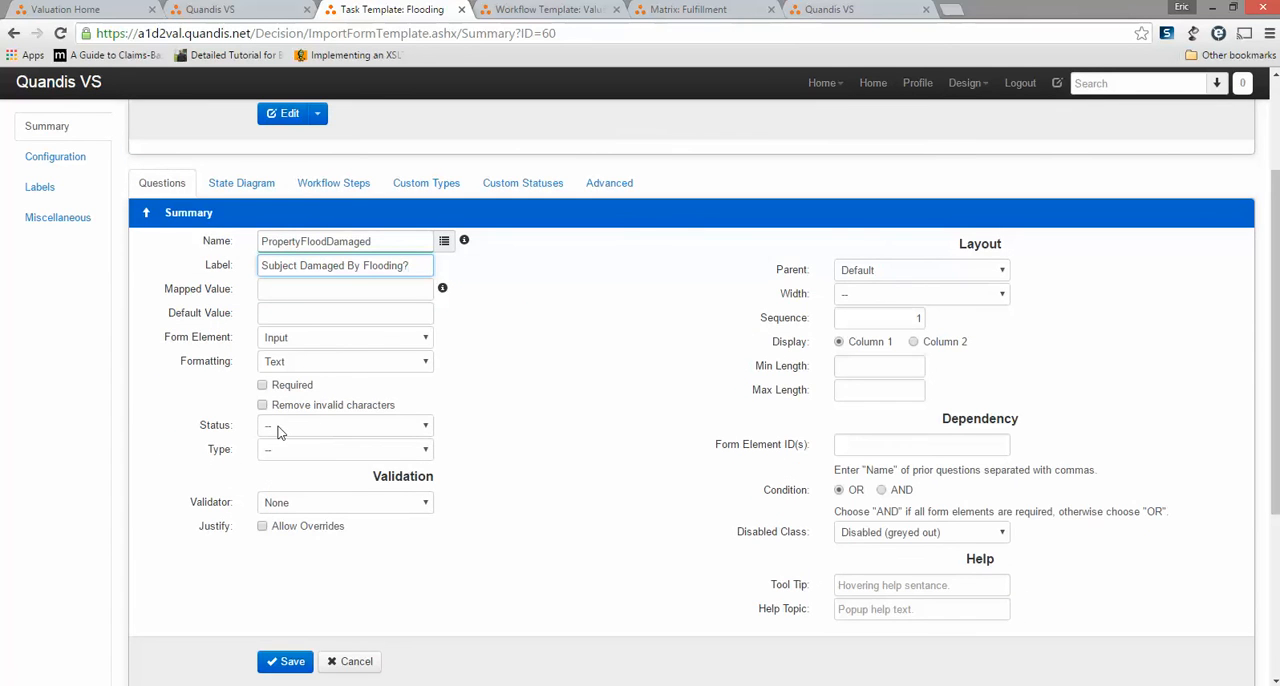
pyautogui.click(302, 337)
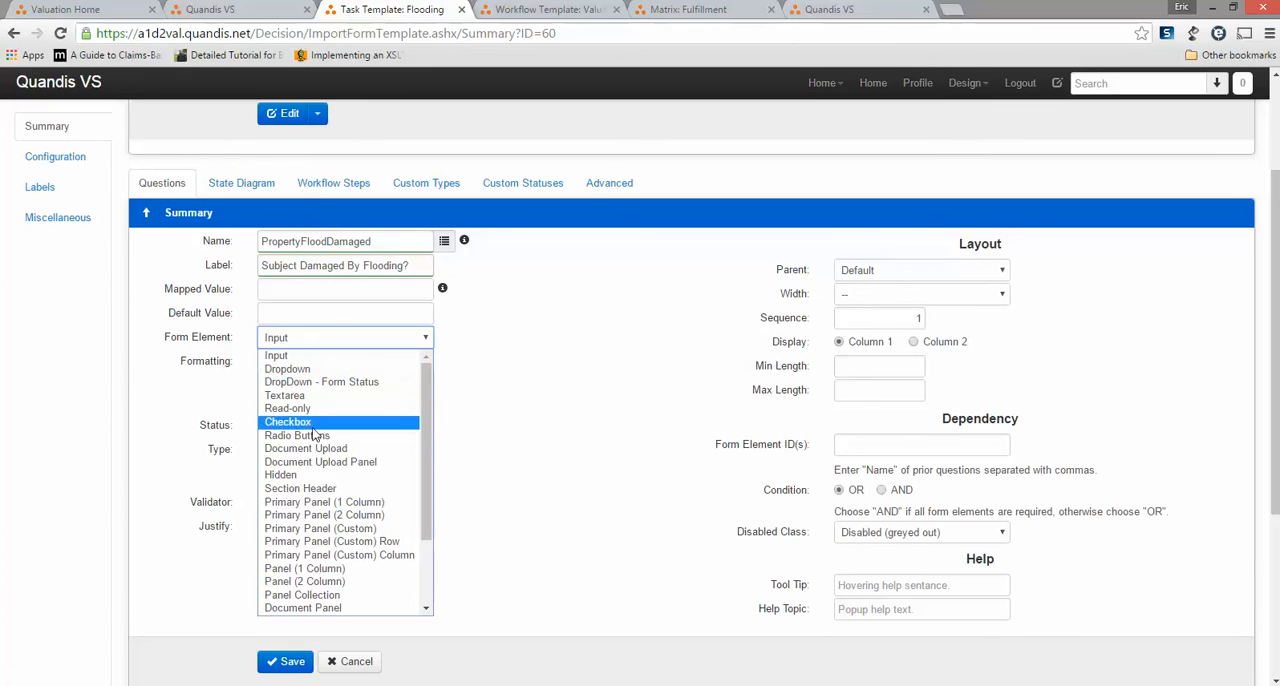
pyautogui.click(316, 436)
pyautogui.click(330, 375)
pyautogui.write('Yes ')
pyautogui.write('No')
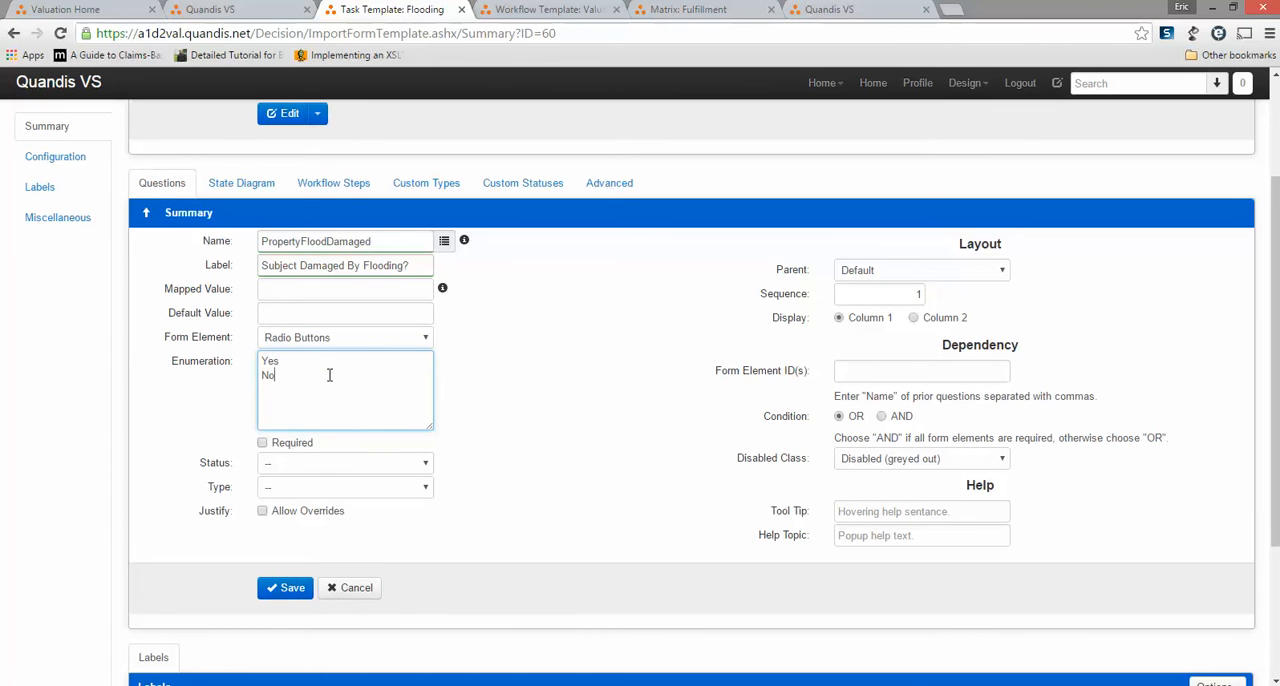
# Make the PropertyFloodDamaged question required and save it.
pyautogui.click(262, 442)
pyautogui.click(285, 589)
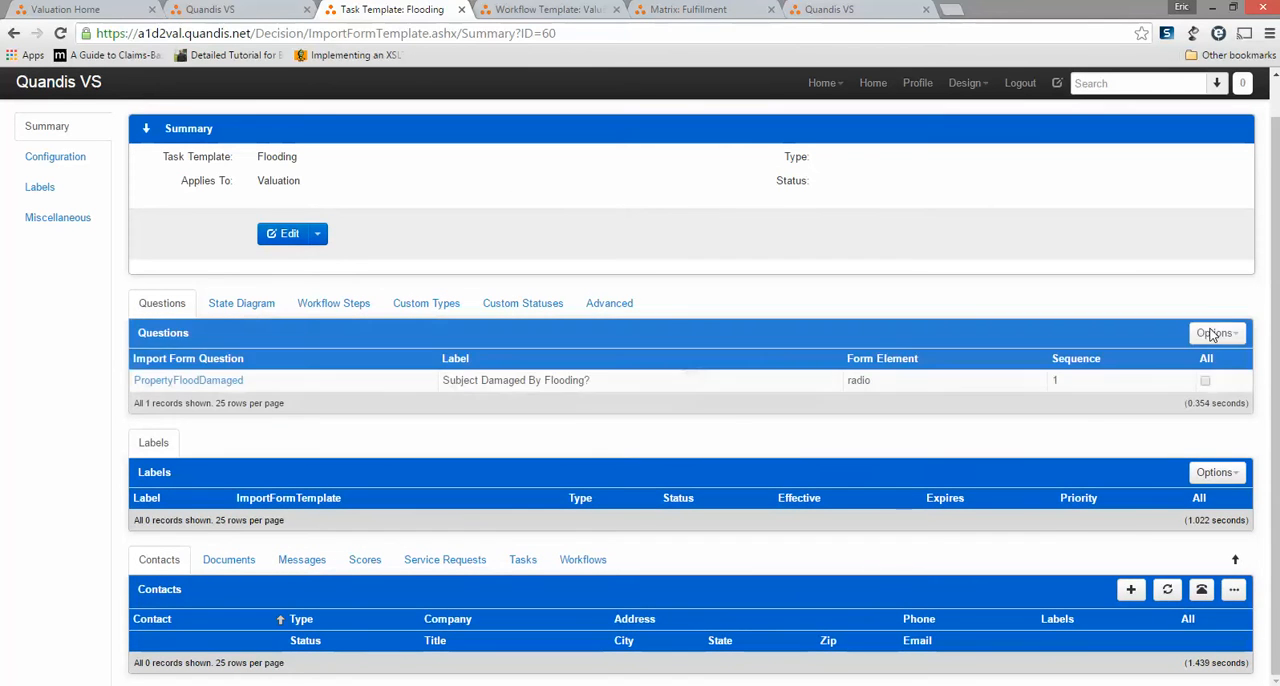
# Start another question in the Flooding task template and name it NeighborhoodFloodImpact.
pyautogui.click(1213, 334)
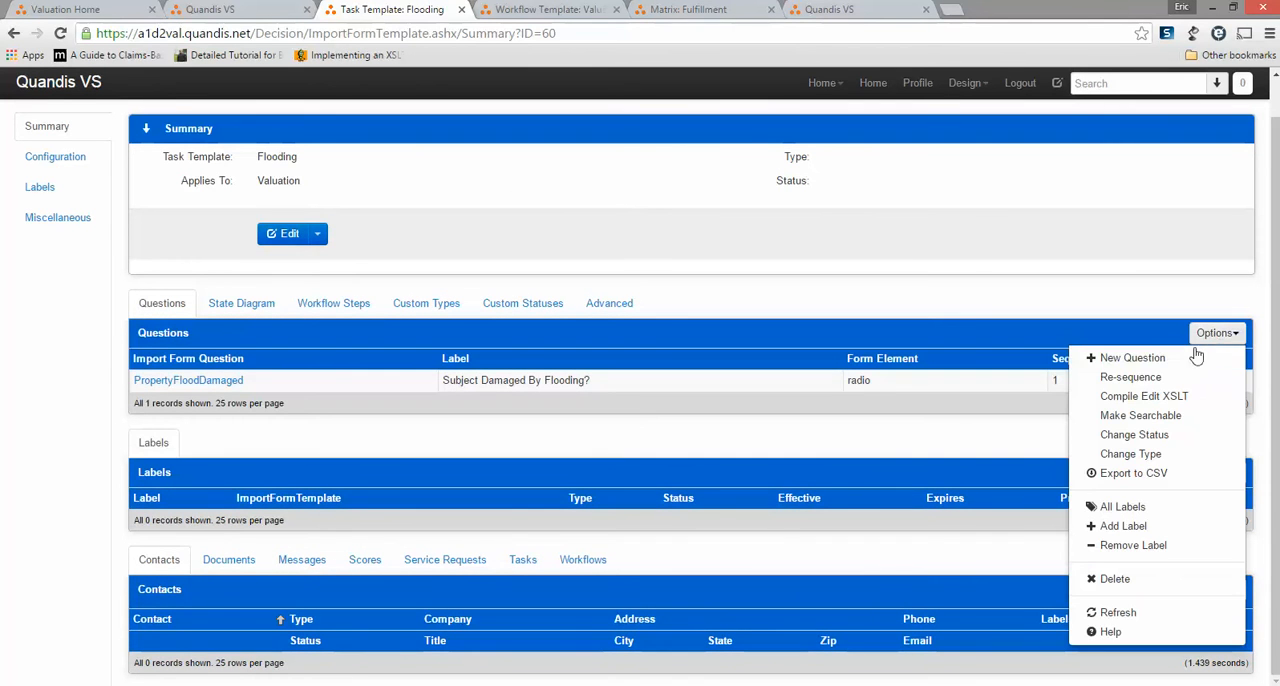
pyautogui.click(1140, 359)
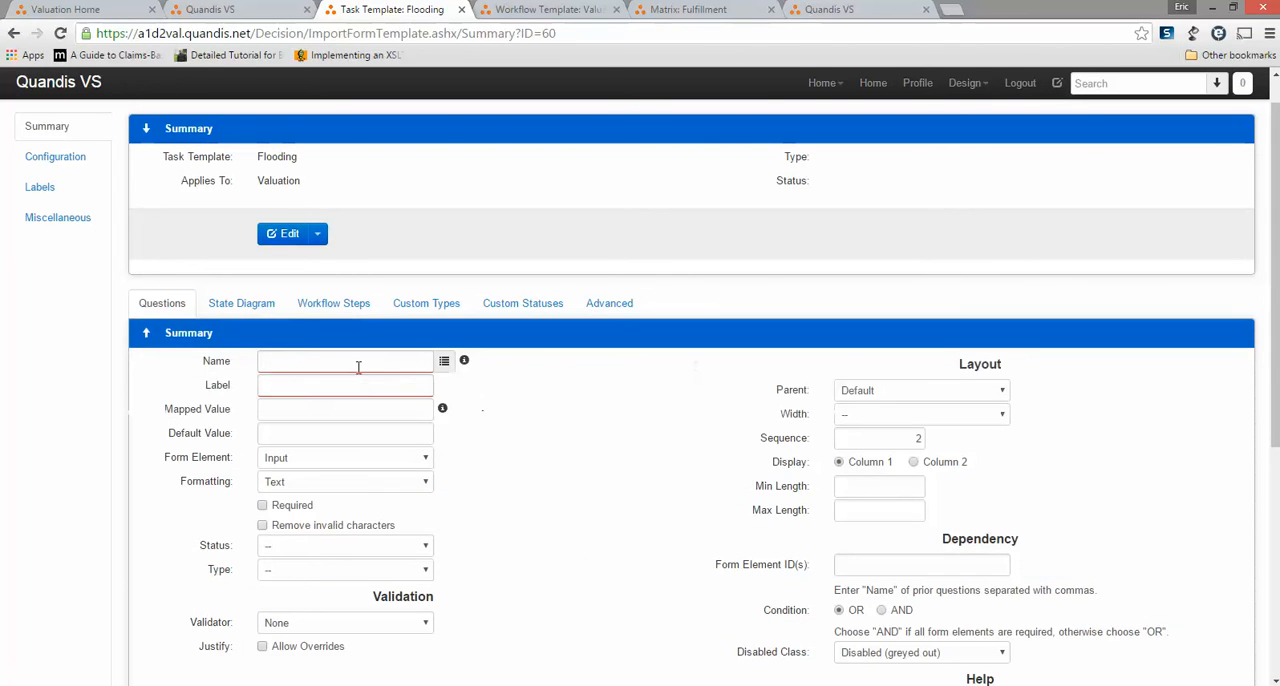
pyautogui.click(358, 367)
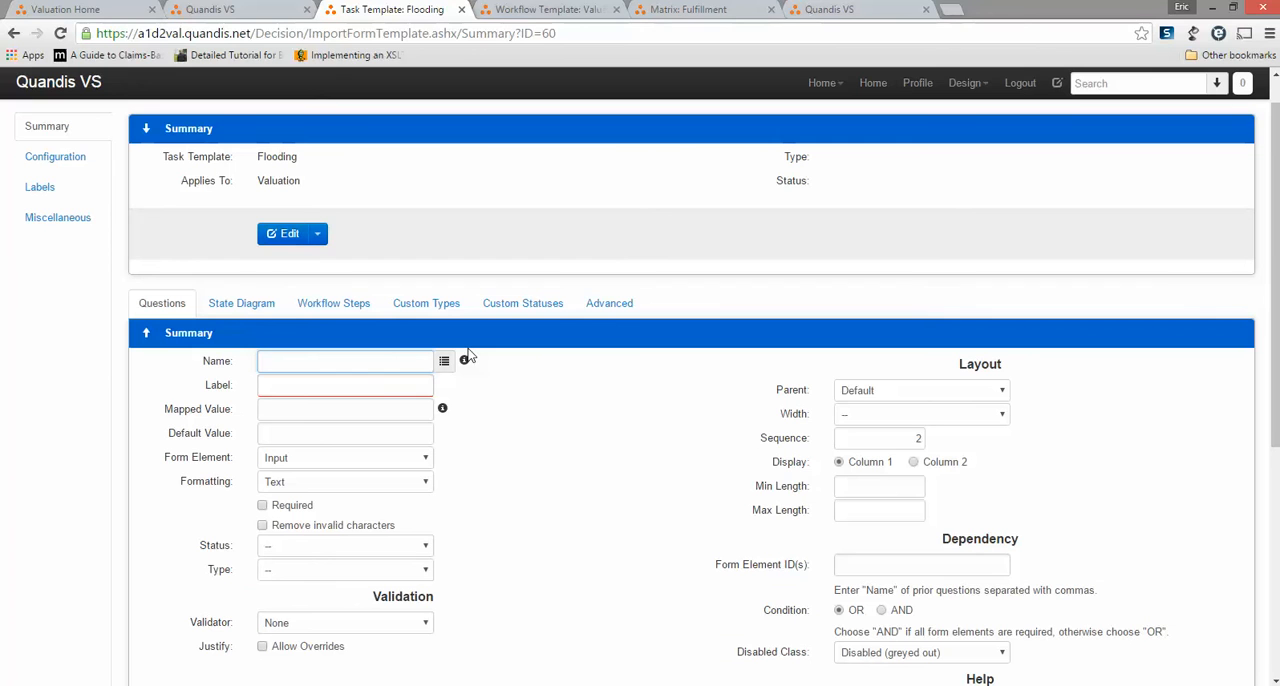
pyautogui.write('Ne')
pyautogui.write('eio')
pyautogui.write('hborhoodFloo')
pyautogui.write('dImpac')
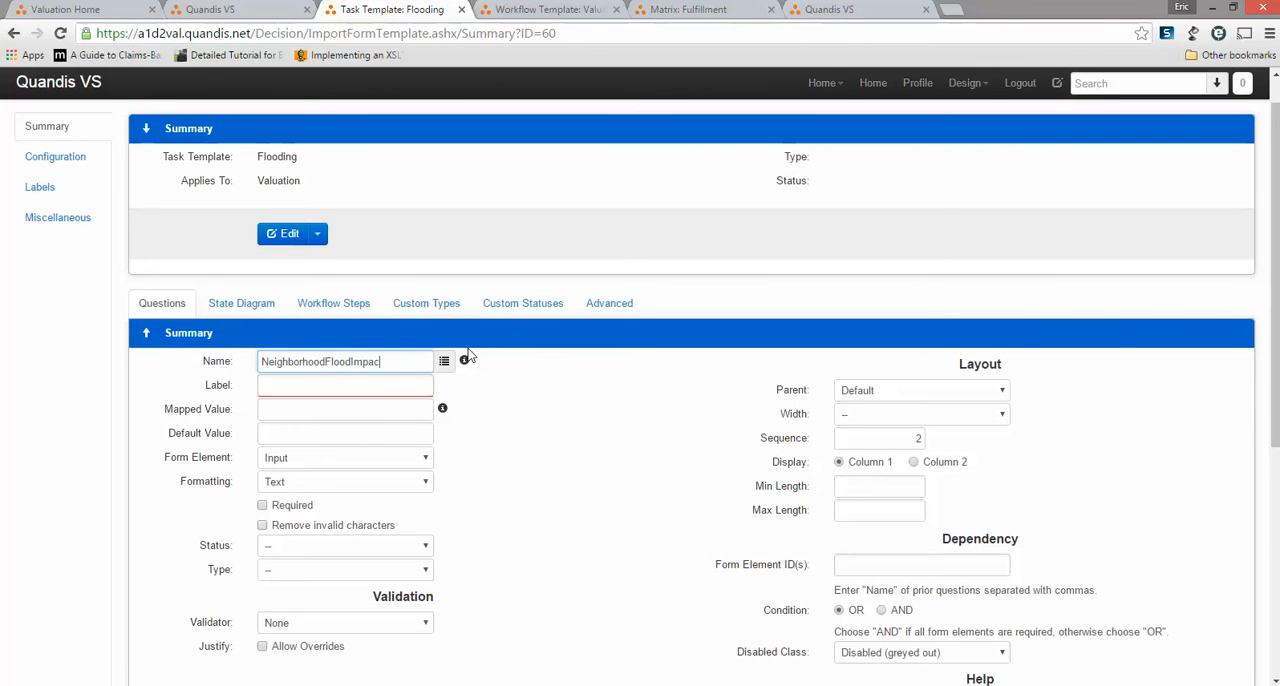
# Label the NeighborhoodFloodImpact question "Percent of Neighborhood Damaged".
pyautogui.press('Tab')
pyautogui.write('Percv')
pyautogui.press('BackSpace')
pyautogui.press('BackSpace')
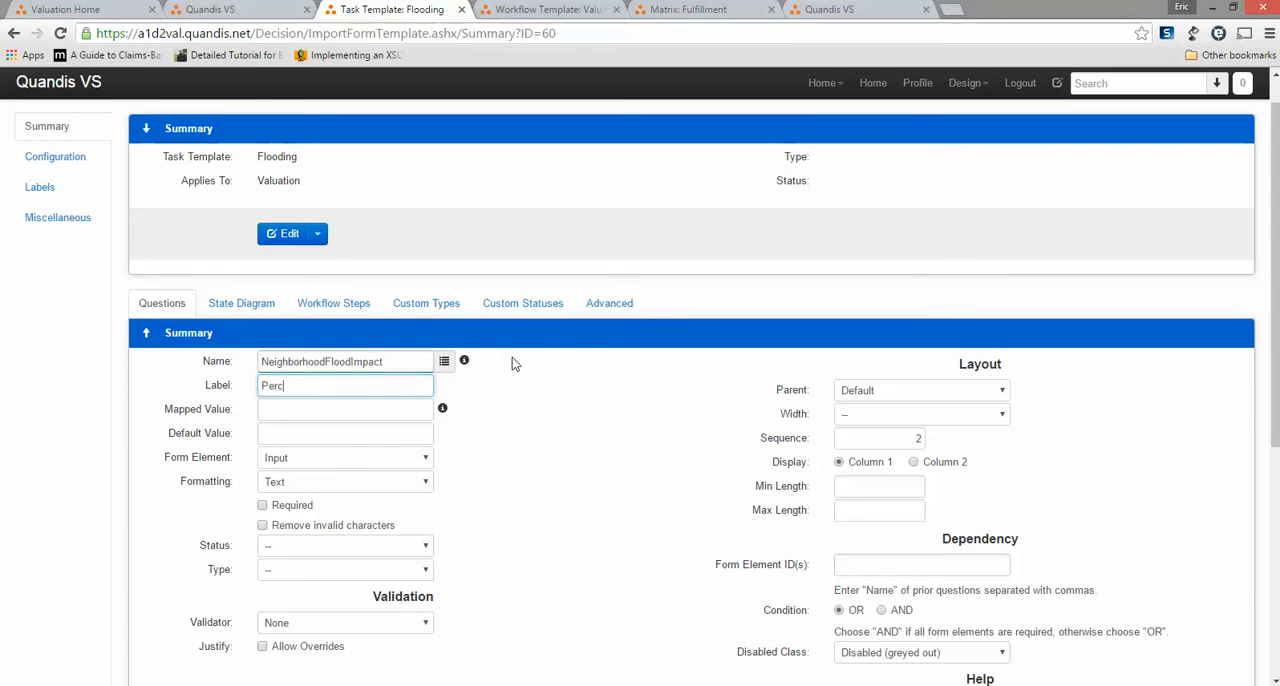
pyautogui.write('cent of NEigh')
pyautogui.press('BackSpace')
pyautogui.press('BackSpace')
pyautogui.press('BackSpace')
pyautogui.press('BackSpace')
pyautogui.write('eight')
pyautogui.press('BackSpace')
pyautogui.write('borhood ')
pyautogui.write('Dmaag')
pyautogui.press('BackSpace')
pyautogui.press('BackSpace')
pyautogui.press('BackSpace')
pyautogui.press('BackSpace')
pyautogui.write('amaged')
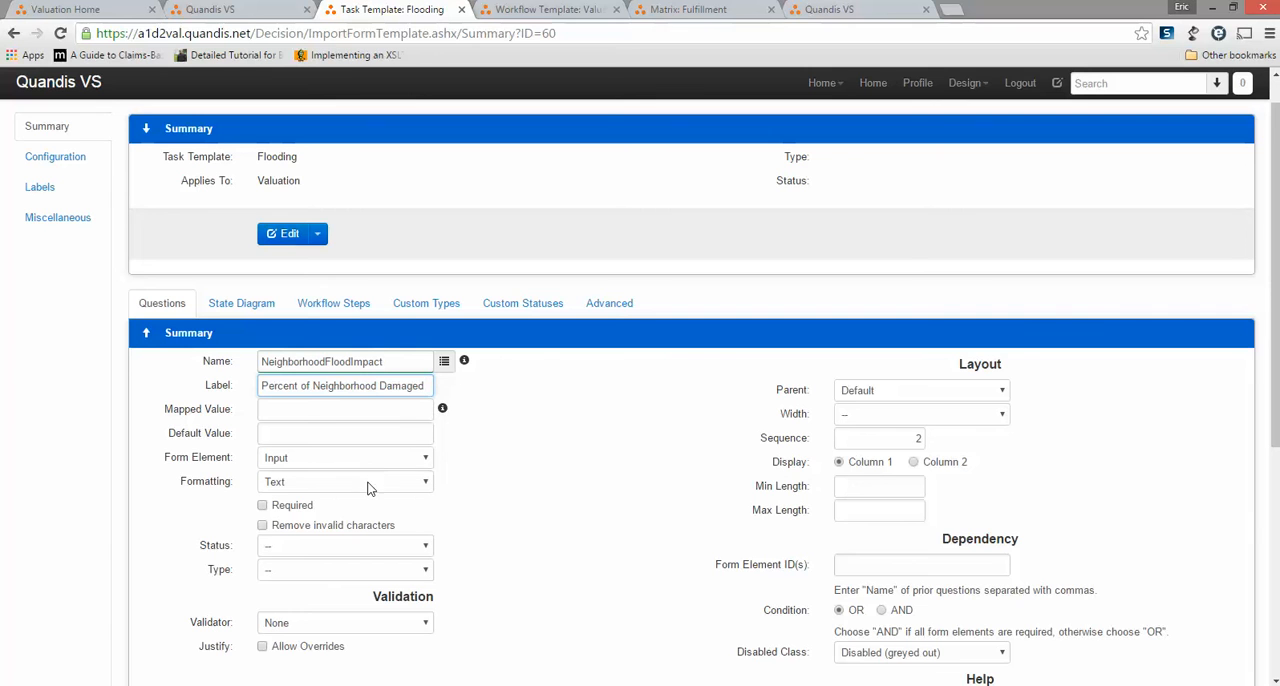
# Set the neighborhood question's formatting to Percent, make it required, and save it.
pyautogui.scroll(-1, 669, 464)
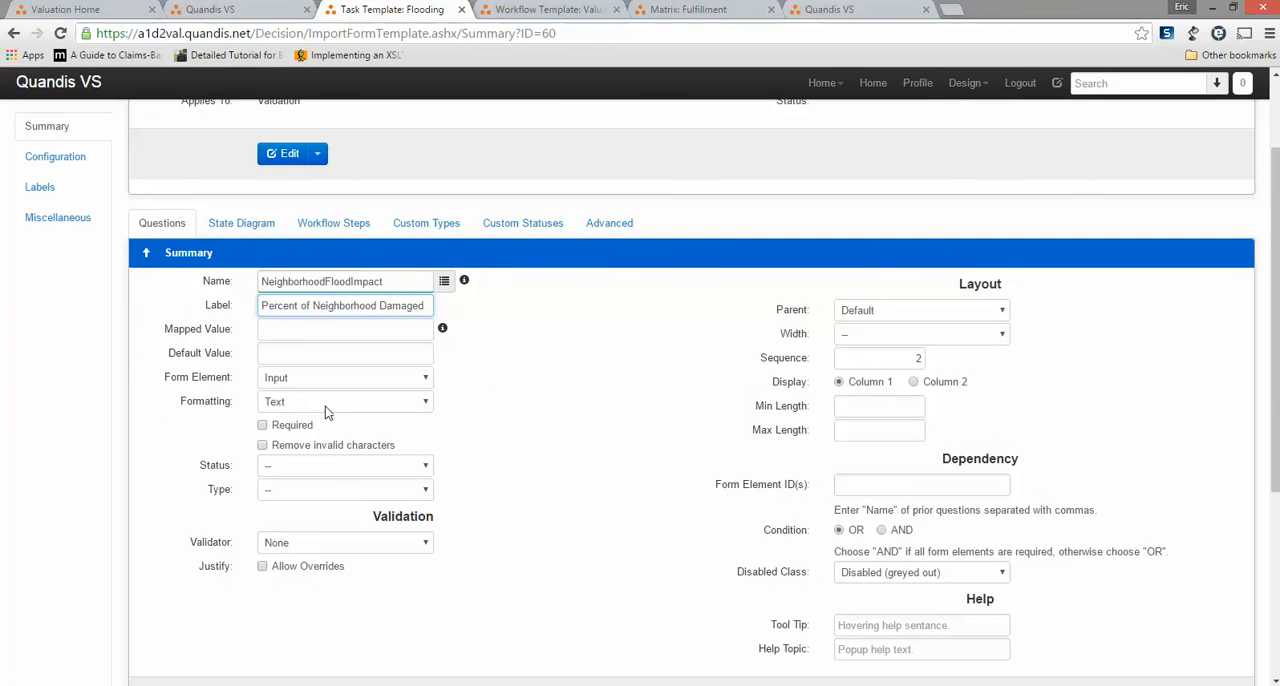
pyautogui.click(367, 409)
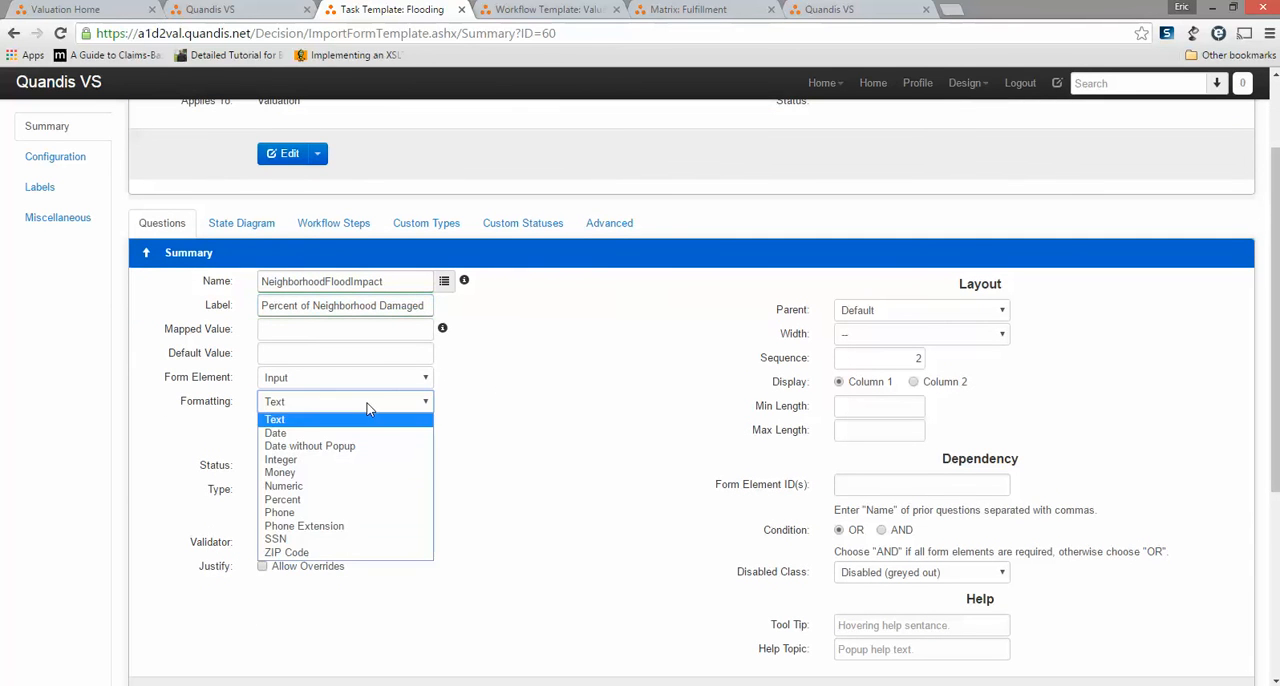
pyautogui.click(340, 498)
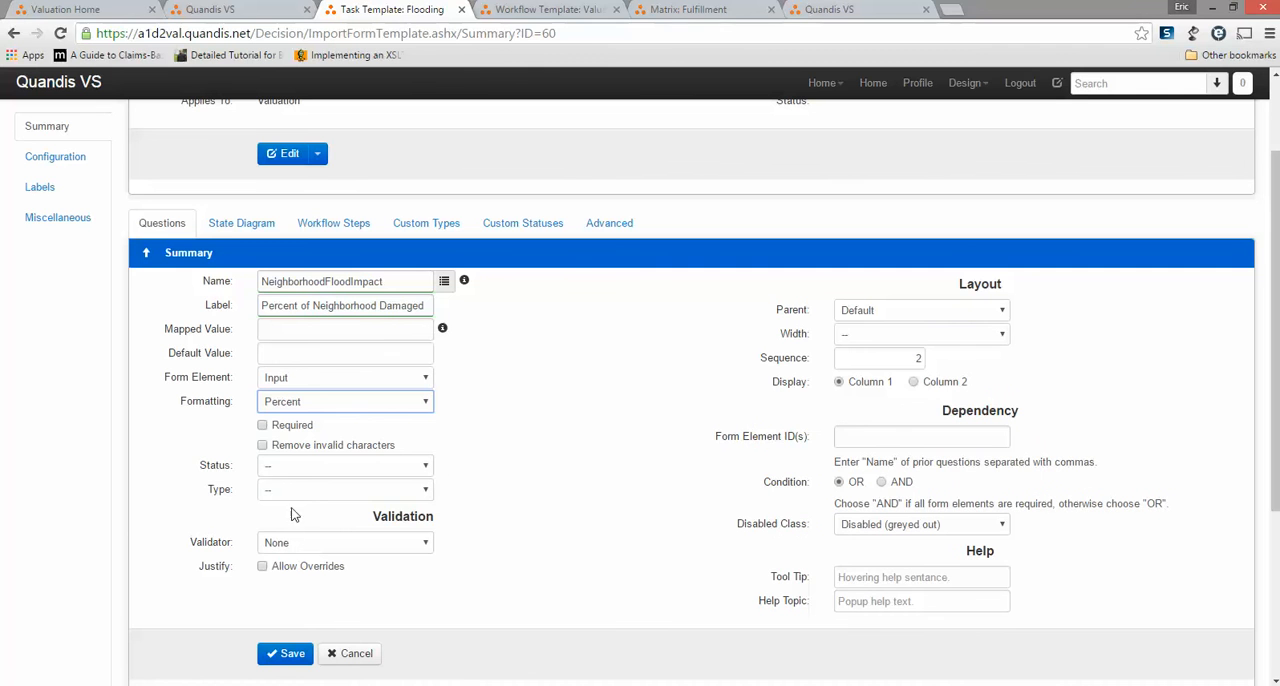
pyautogui.click(262, 425)
pyautogui.click(288, 654)
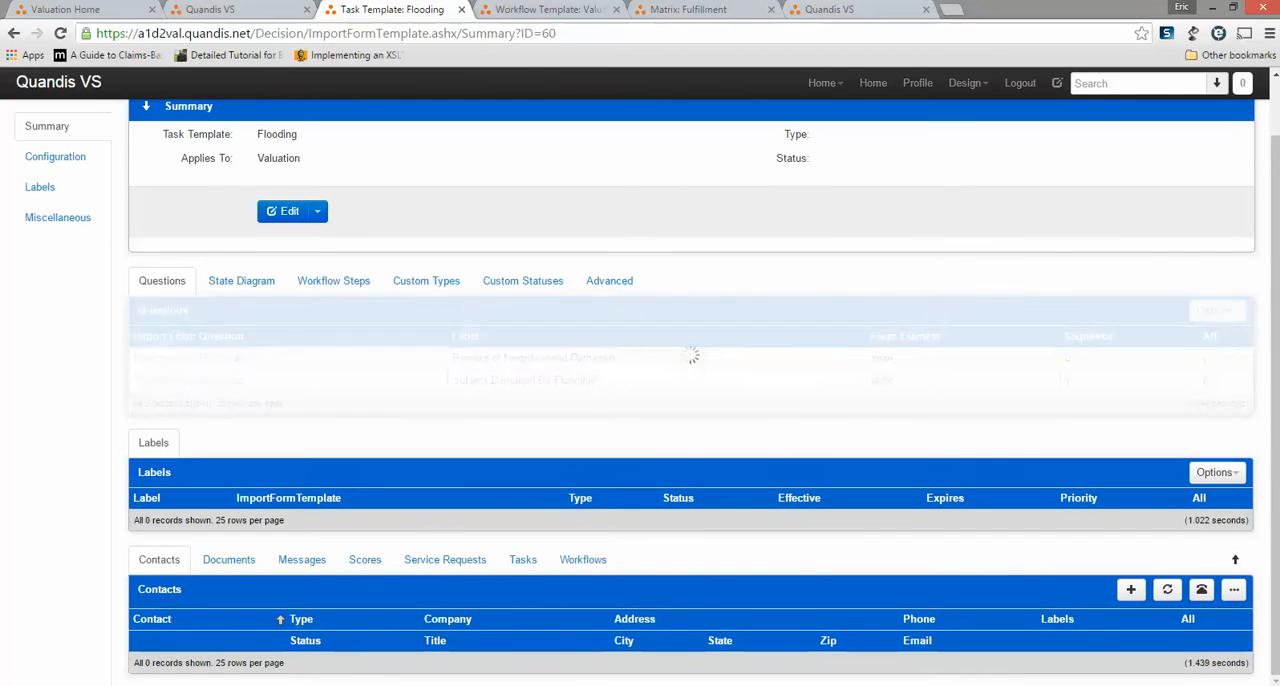
# Start a new single row in the Fulfillment matrix with CMA Flooding as the matching valuation type.
pyautogui.hotkey('ctrl', 'Tab')
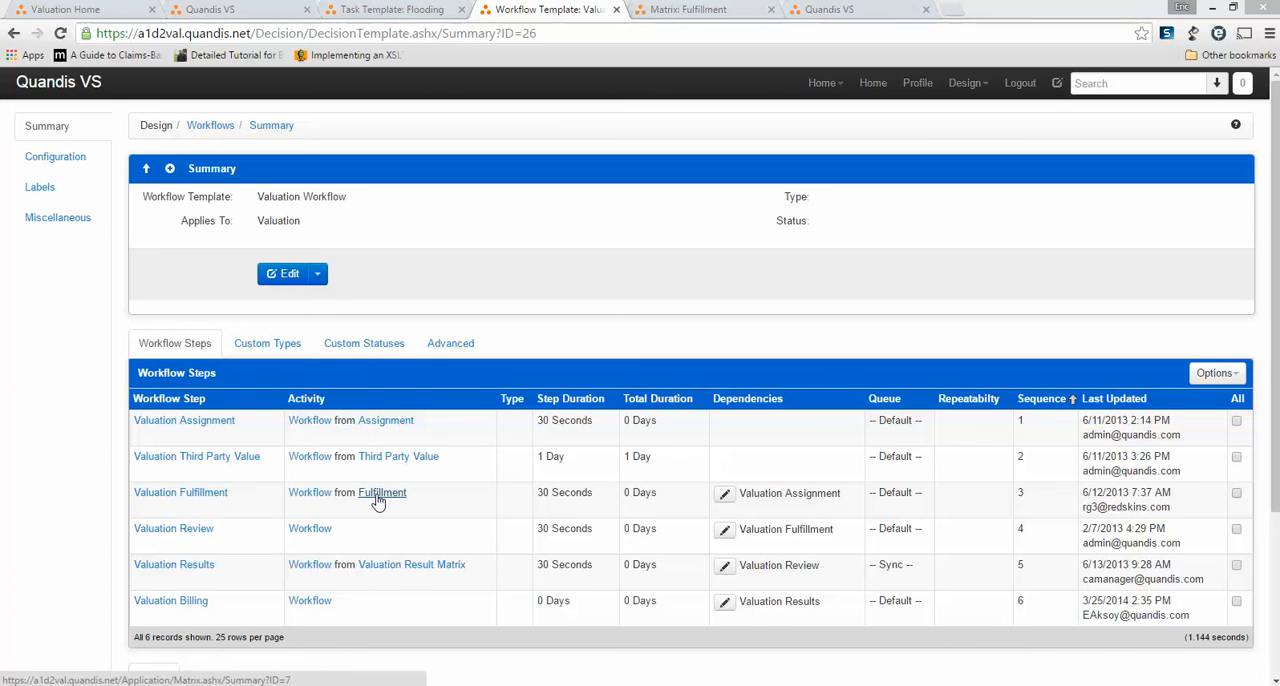
pyautogui.click(694, 12)
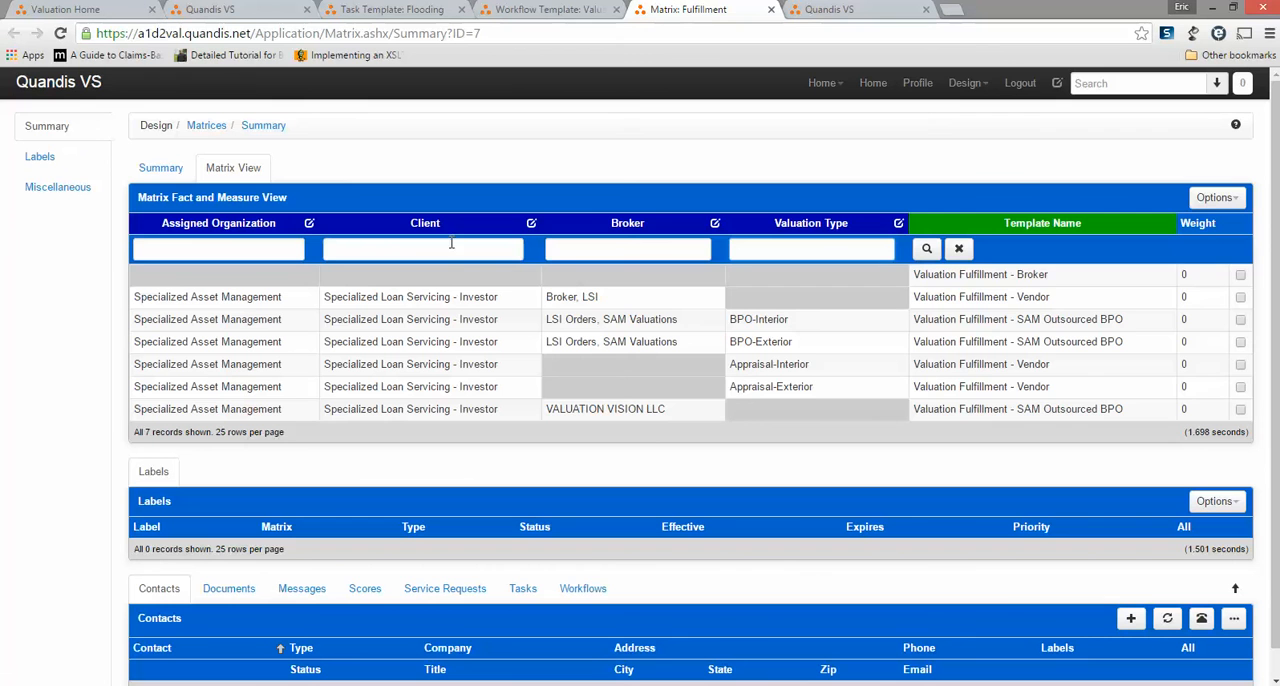
pyautogui.click(1215, 198)
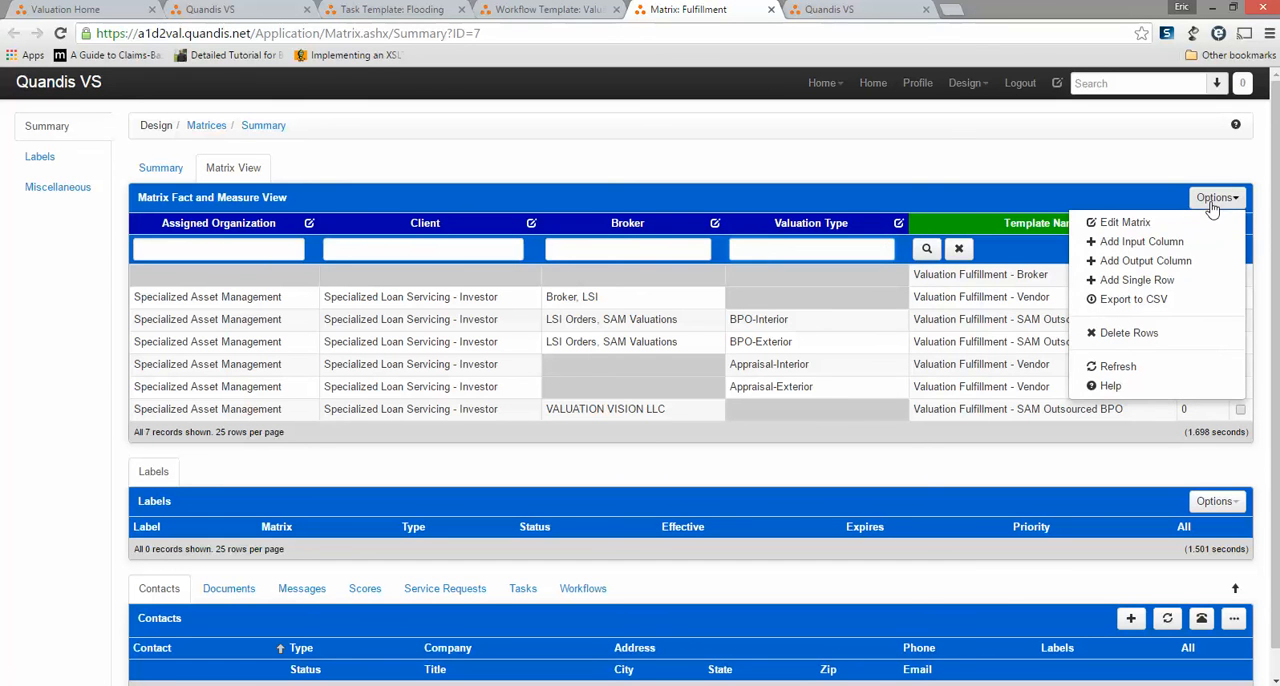
pyautogui.click(1157, 283)
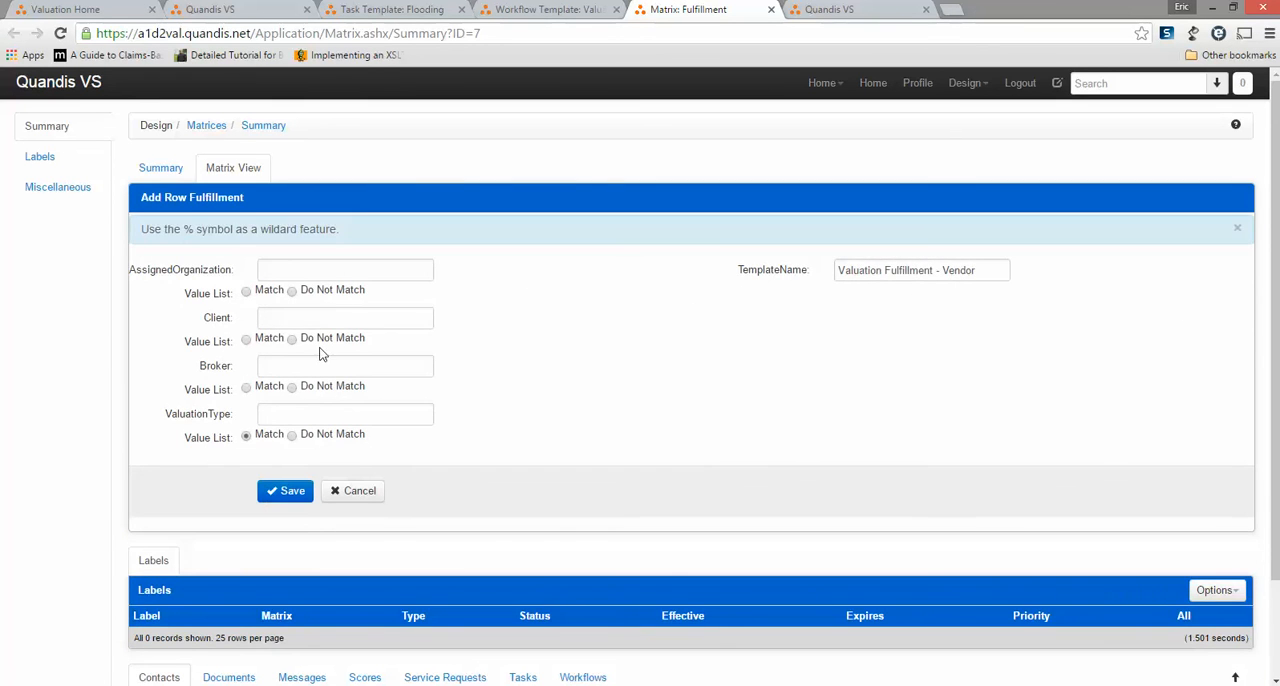
pyautogui.click(308, 413)
pyautogui.write('CMA Fl')
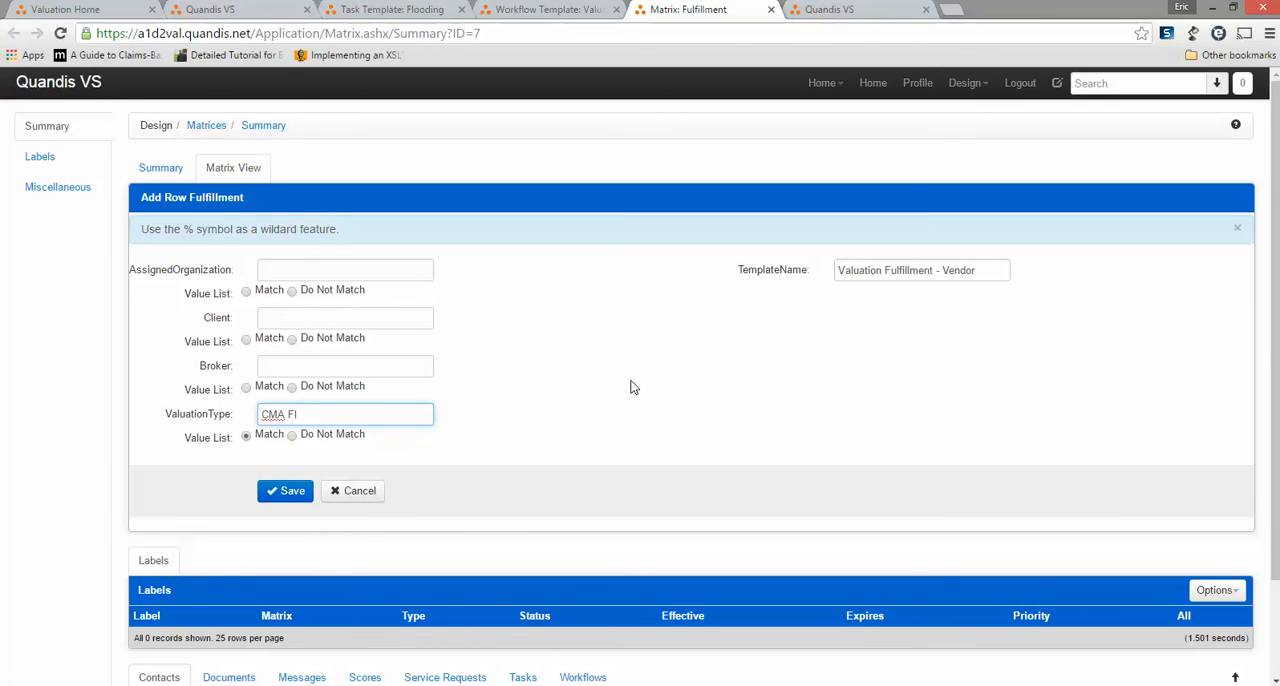
pyautogui.write('ooding')
# Set the row's template name to "Valuation Fulfillment - CMA Flooding", save the row, and refresh the matrix.
pyautogui.doubleClick(956, 270)
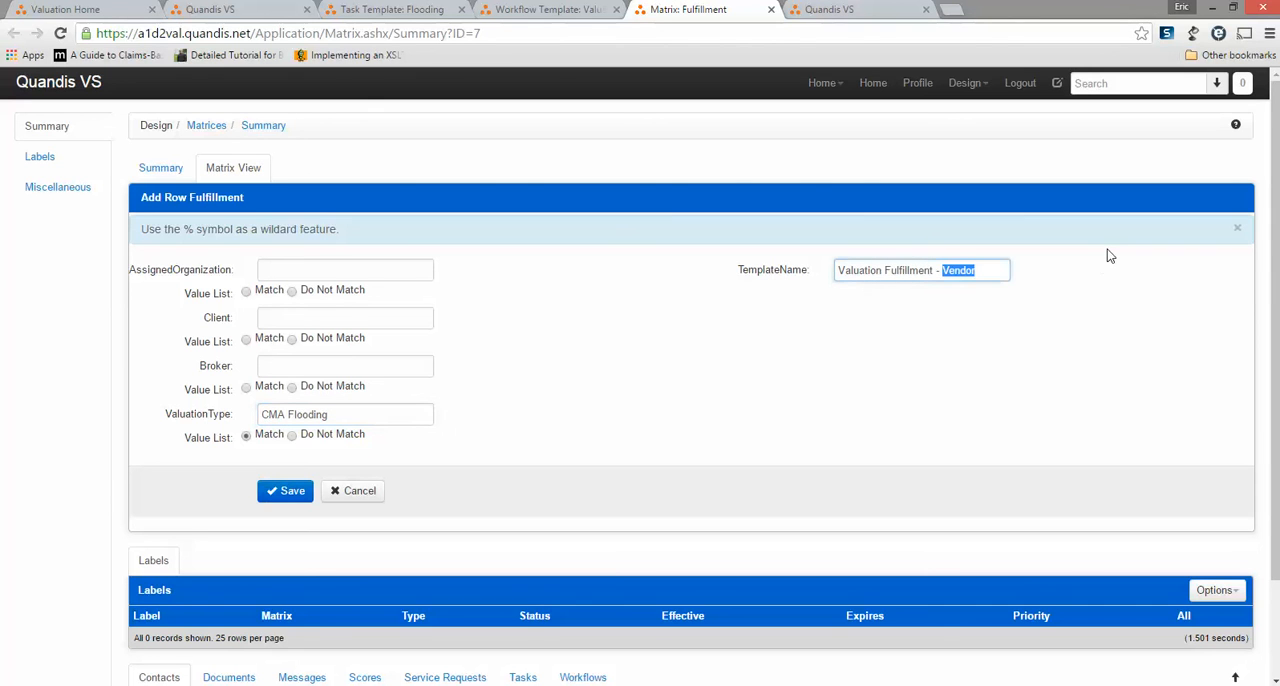
pyautogui.write('CMA Flooding')
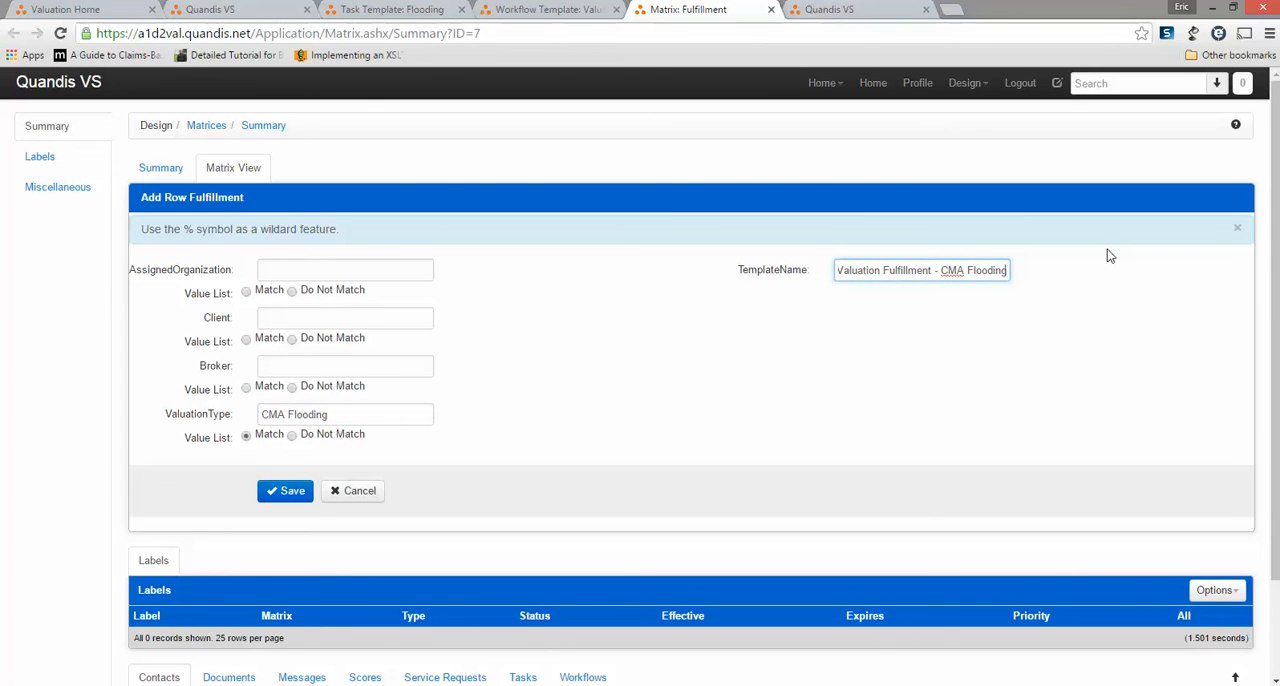
pyautogui.click(283, 490)
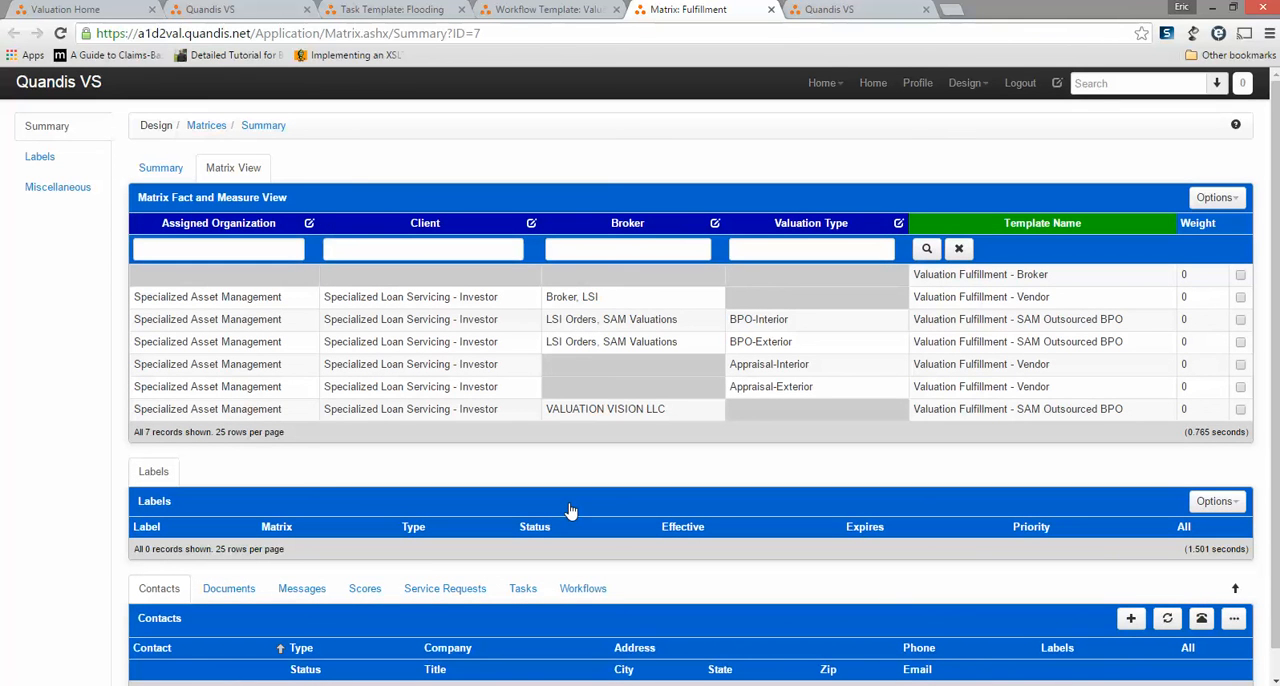
pyautogui.click(1226, 196)
pyautogui.click(1100, 368)
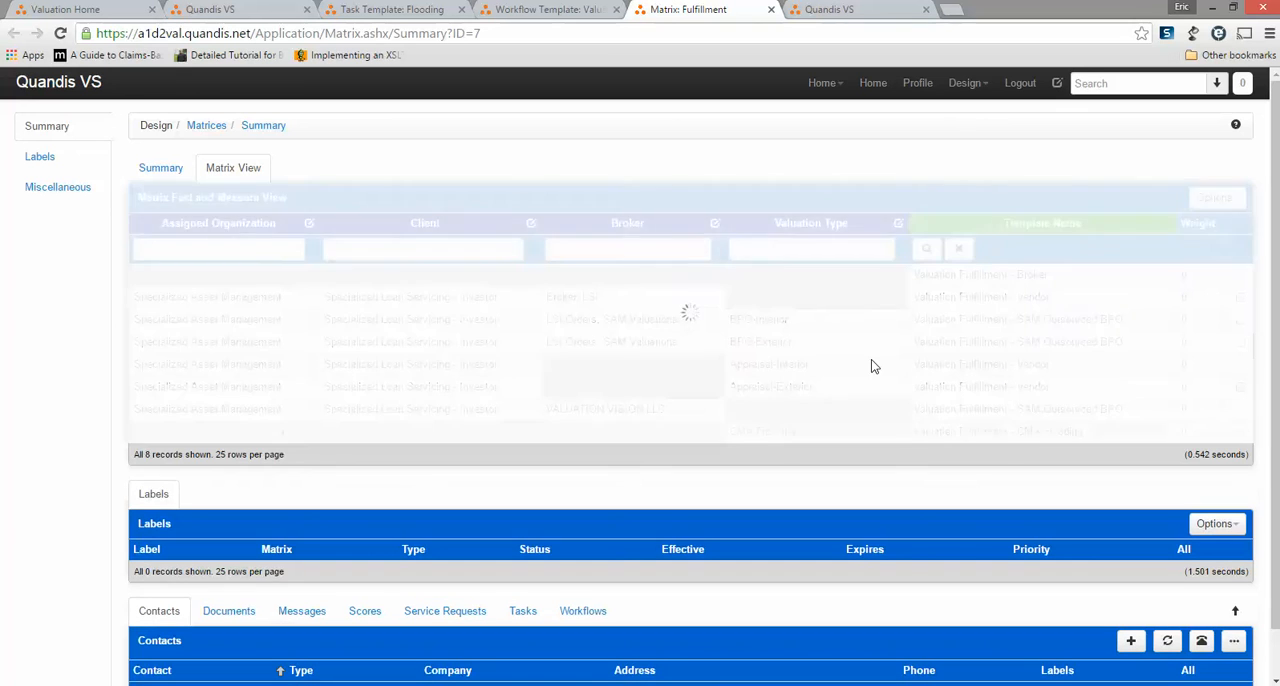
# Test the Fulfillment matrix with the valuation type CMA Flooding and check the matching template name.
pyautogui.click(778, 252)
pyautogui.write('CMA ')
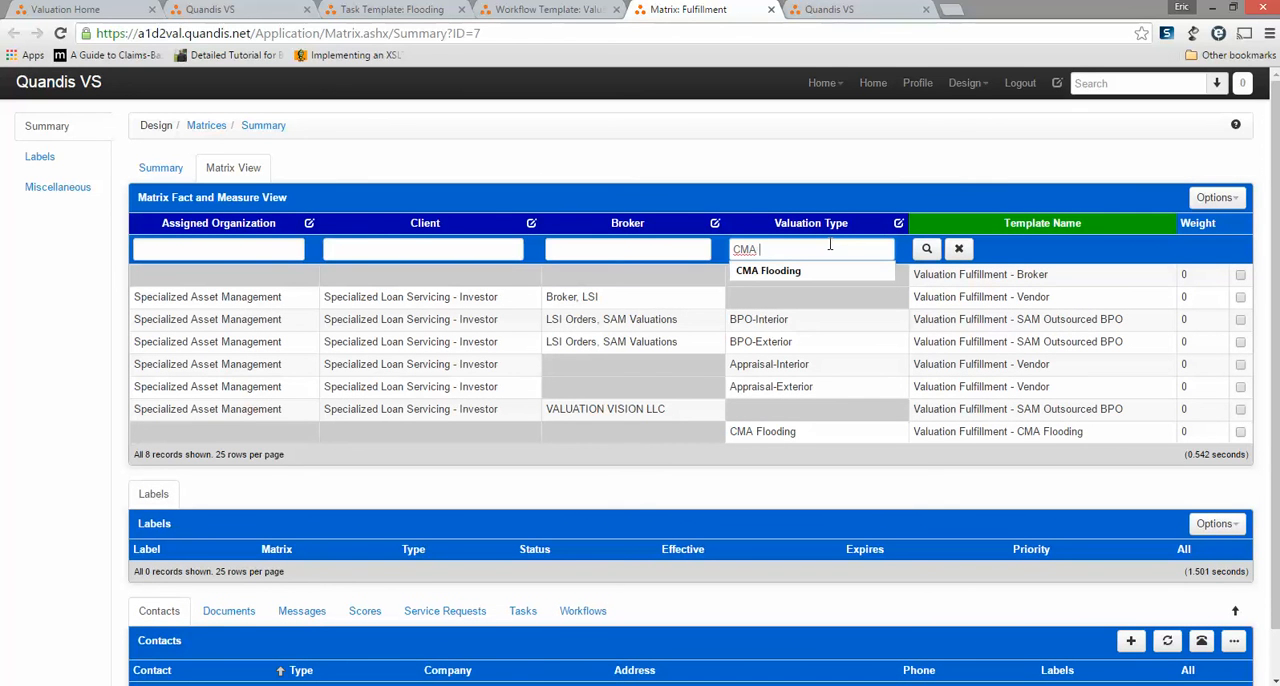
pyautogui.write('Flooding')
pyautogui.click(925, 251)
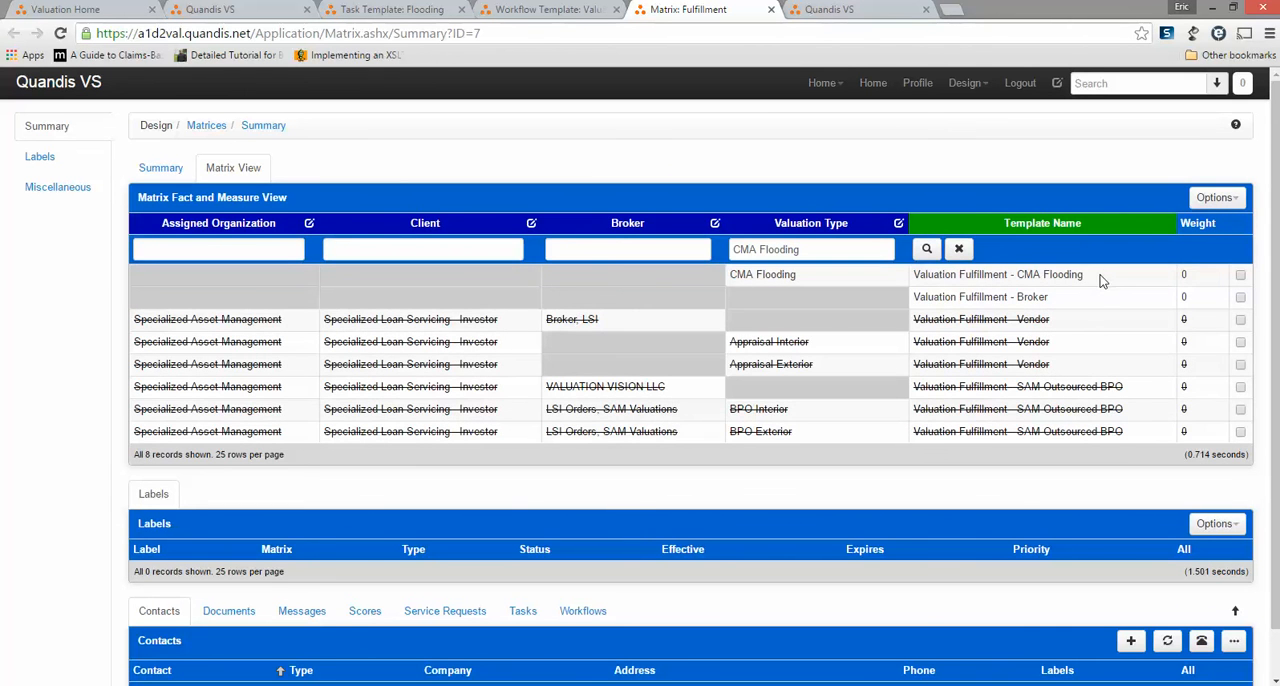
pyautogui.moveTo(1088, 277); pyautogui.dragTo(913, 281)
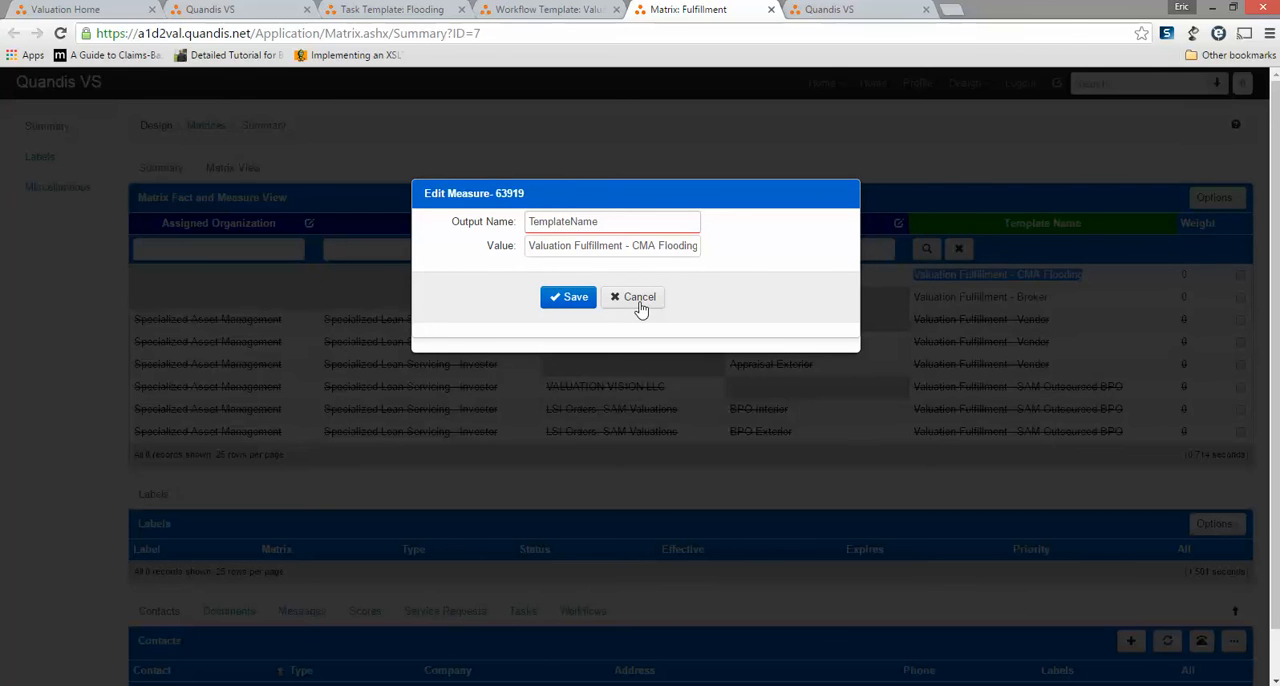
pyautogui.click(639, 298)
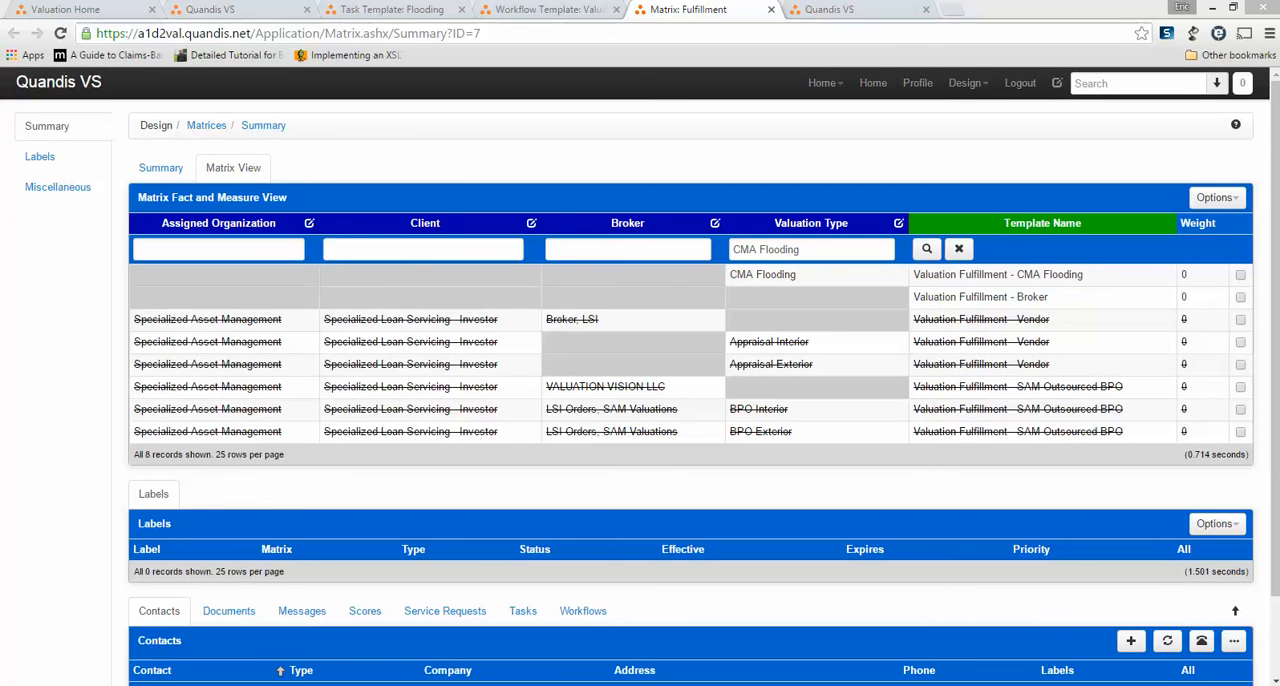
# Fill in the open valuation's Flooding task with Yes for subject damage and 66% of the neighborhood damaged, and save it.
pyautogui.click(878, 12)
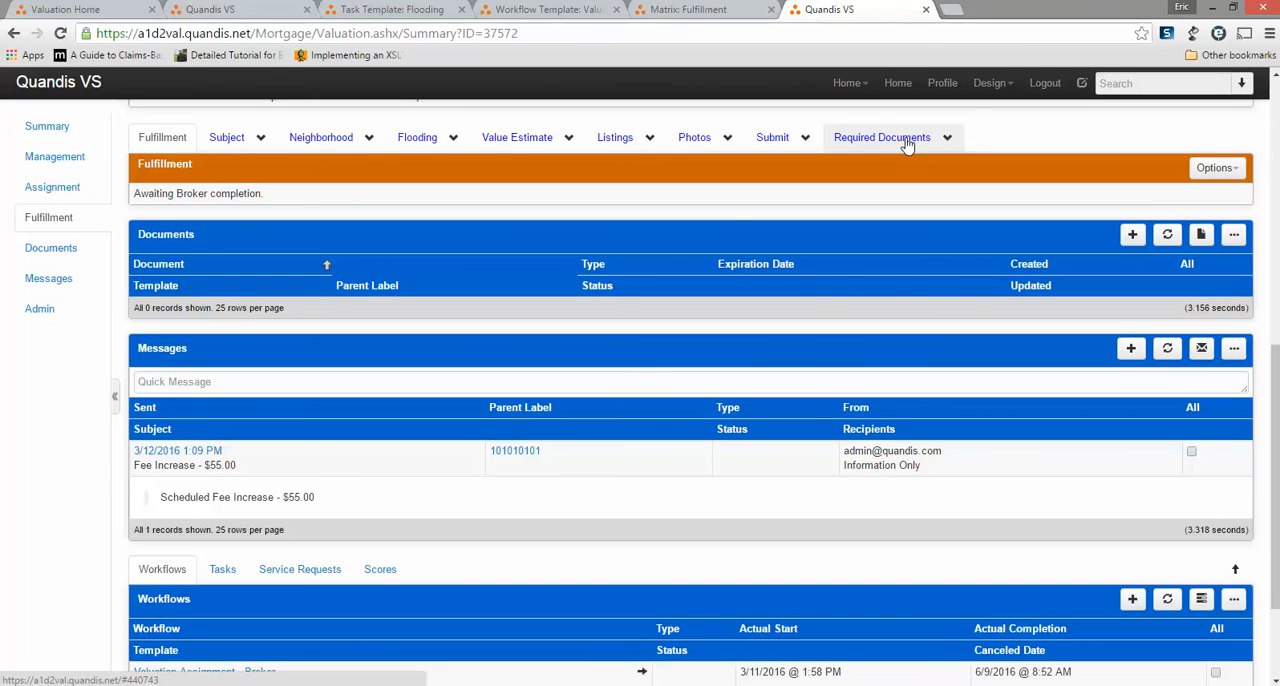
pyautogui.click(410, 145)
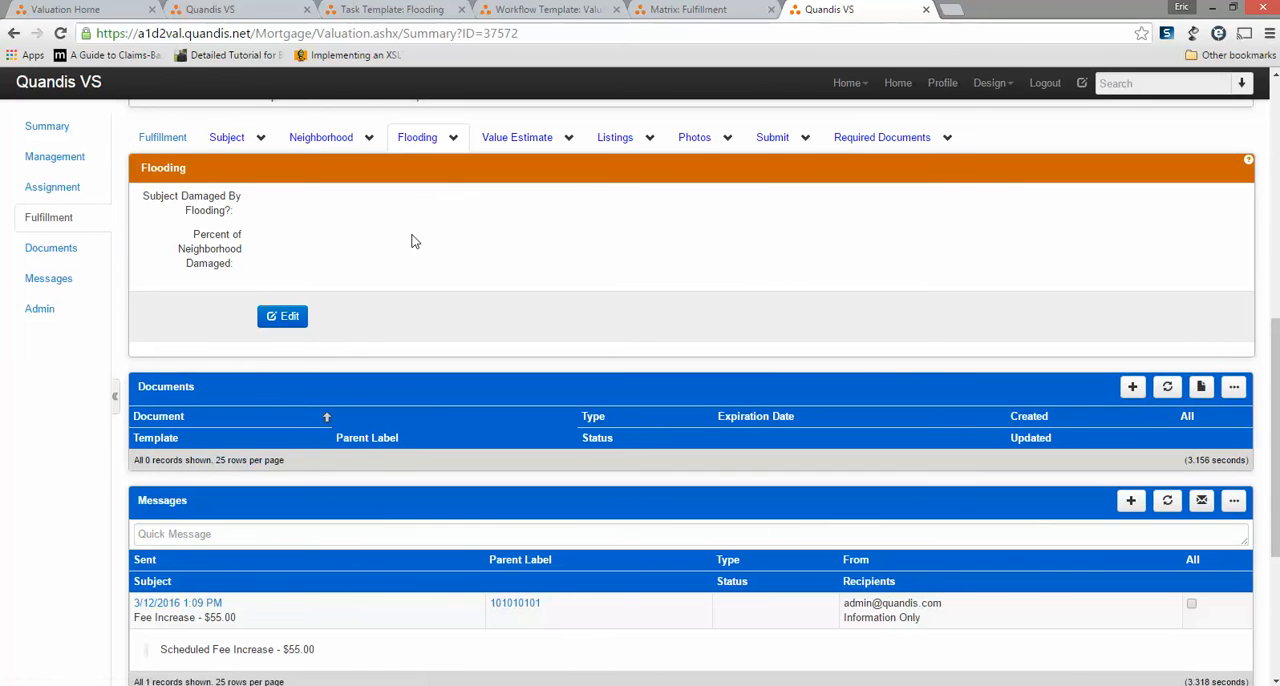
pyautogui.click(290, 317)
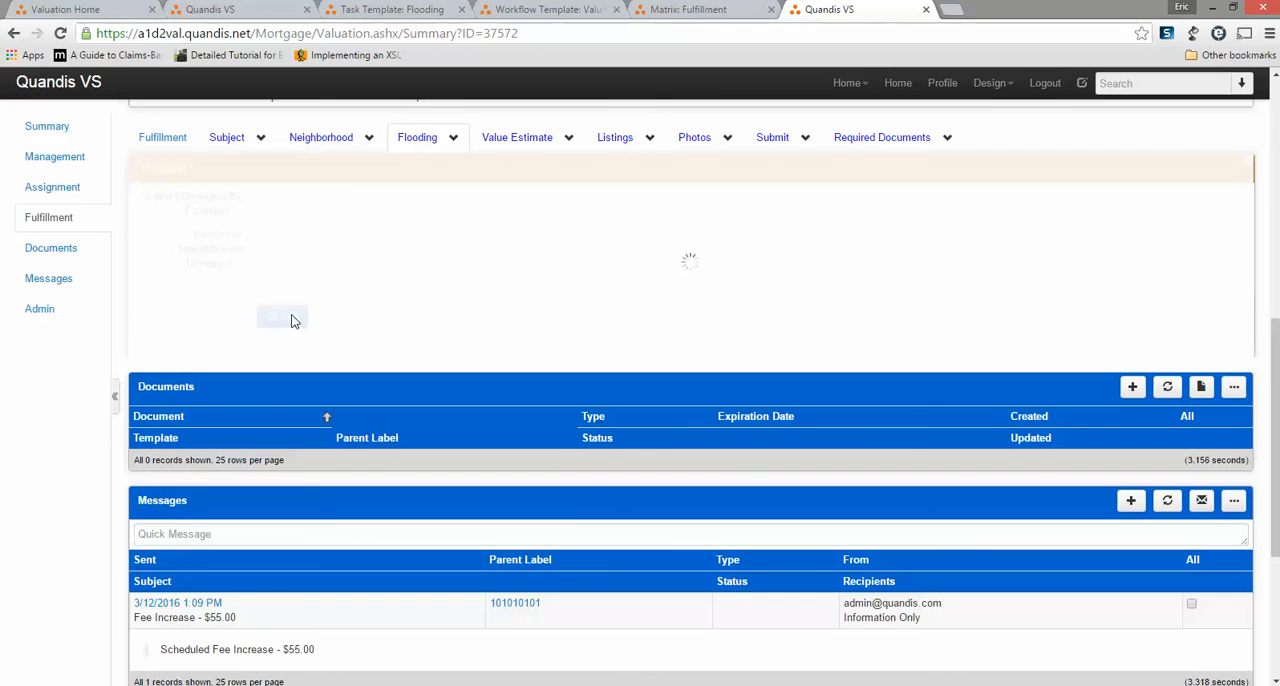
pyautogui.click(262, 197)
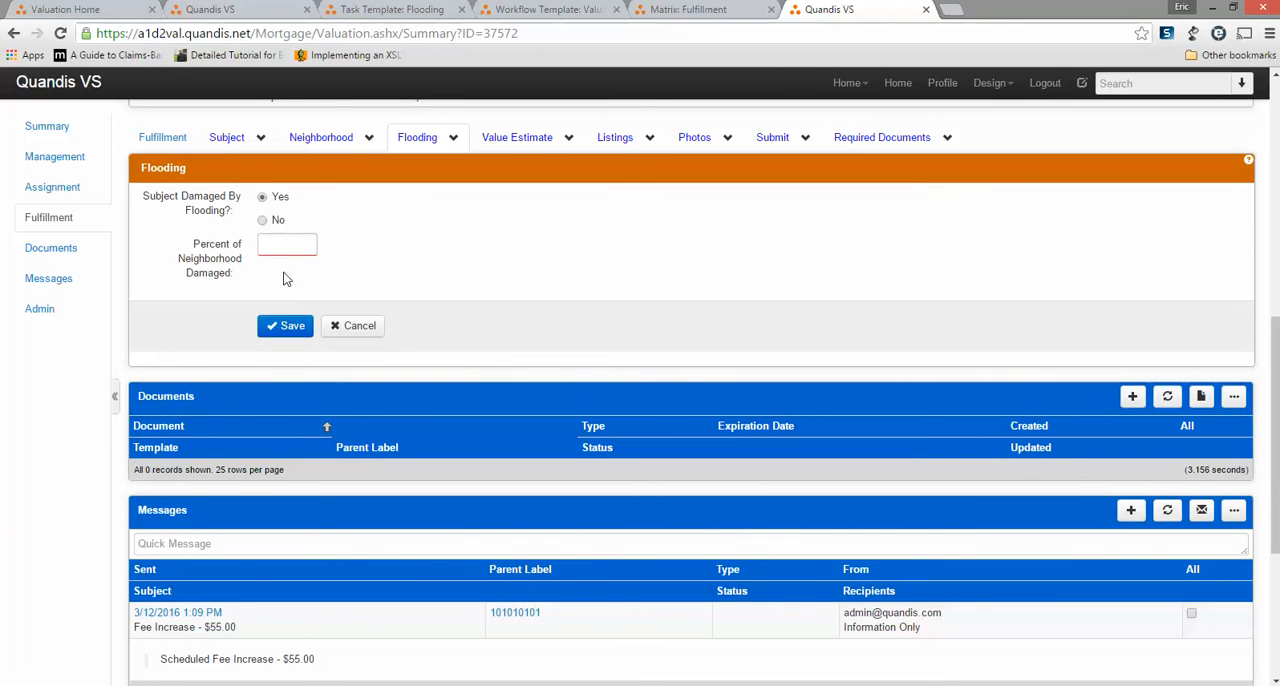
pyautogui.click(287, 245)
pyautogui.write('66%')
pyautogui.click(286, 326)
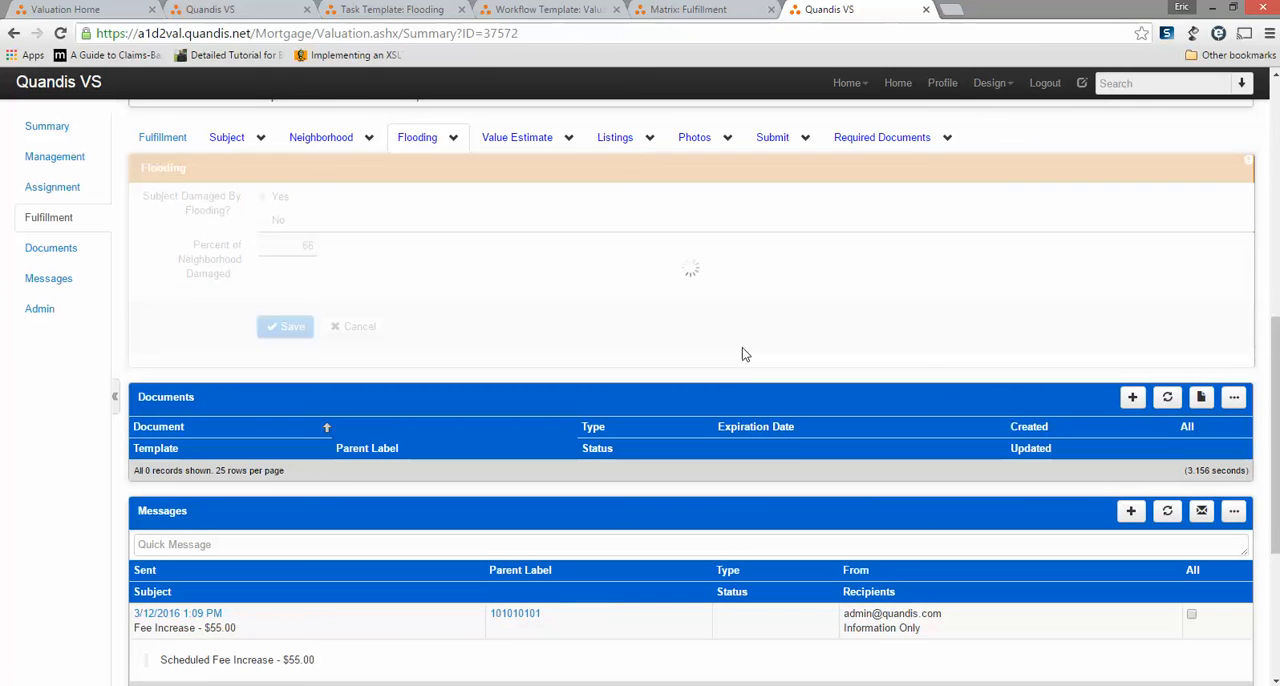